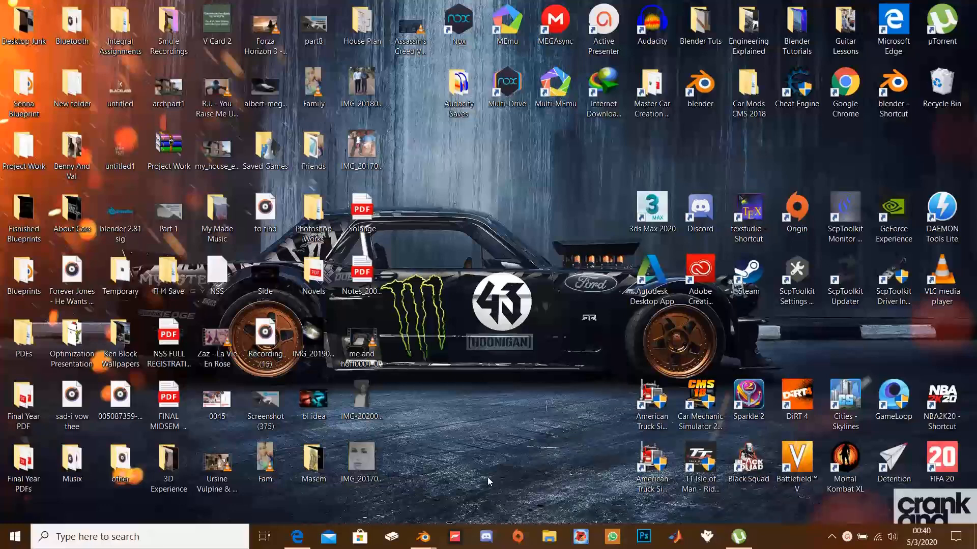
Switch to the Blender window with BMW M4.blend and examine the fenced yard around the car
mouse_move(423, 538)
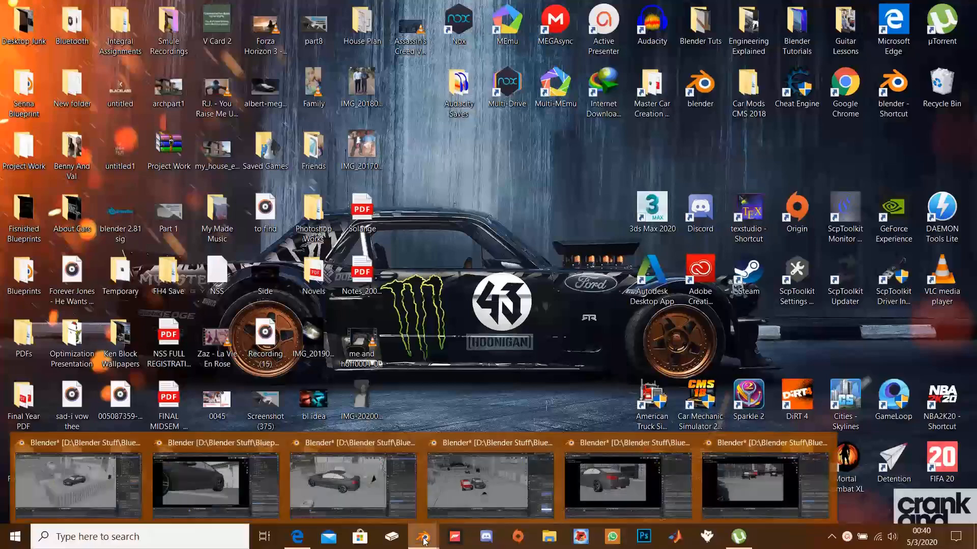
left_click(76, 481)
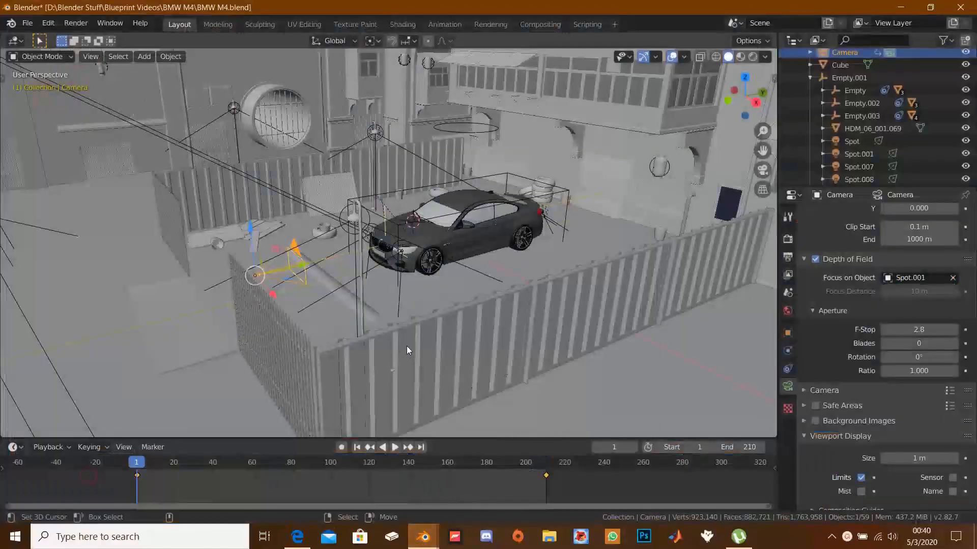
mouse_move(423, 357)
middle_mouse_down()
mouse_move(390, 374)
mouse_move(425, 374)
middle_mouse_up()
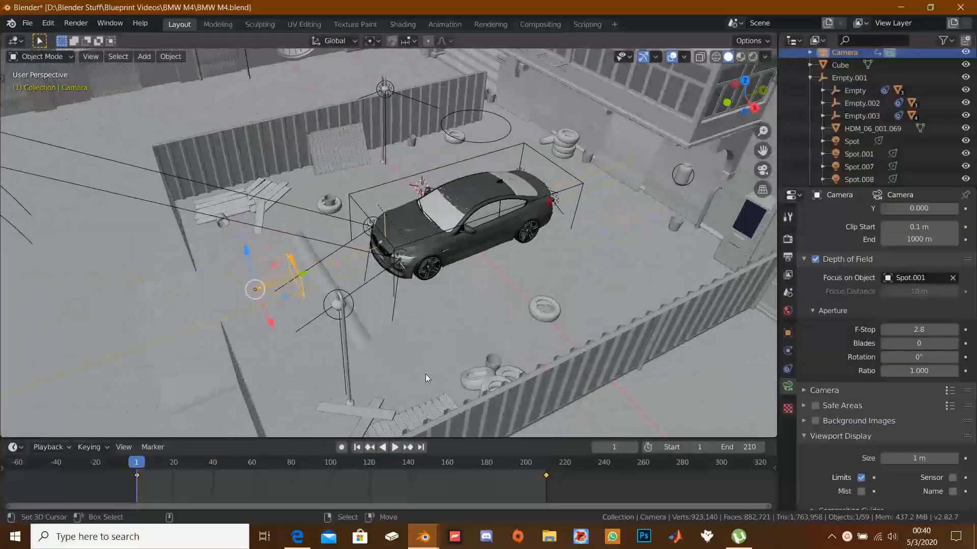
middle_click_drag(398, 344, 489, 306)
scroll(429, 364, "up", 2)
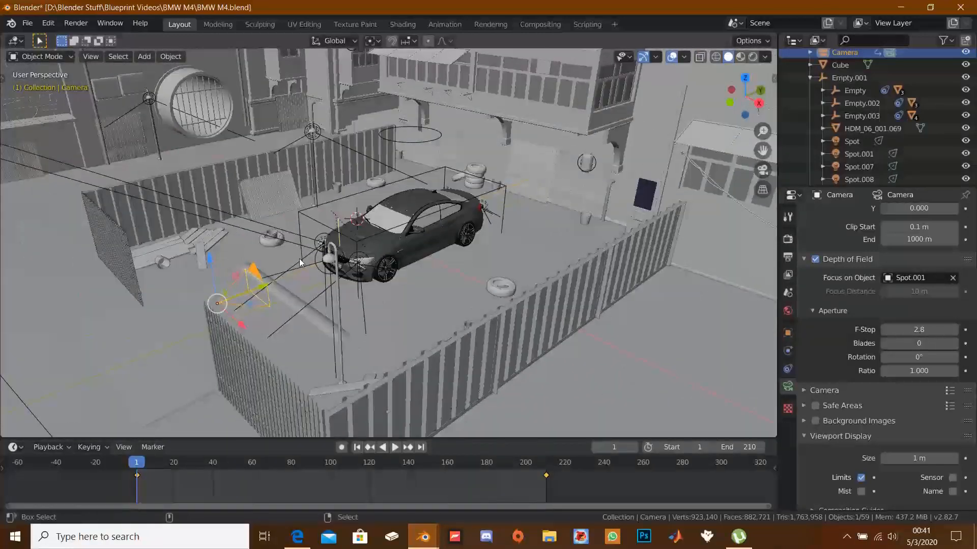
middle_click_drag(323, 264, 354, 315)
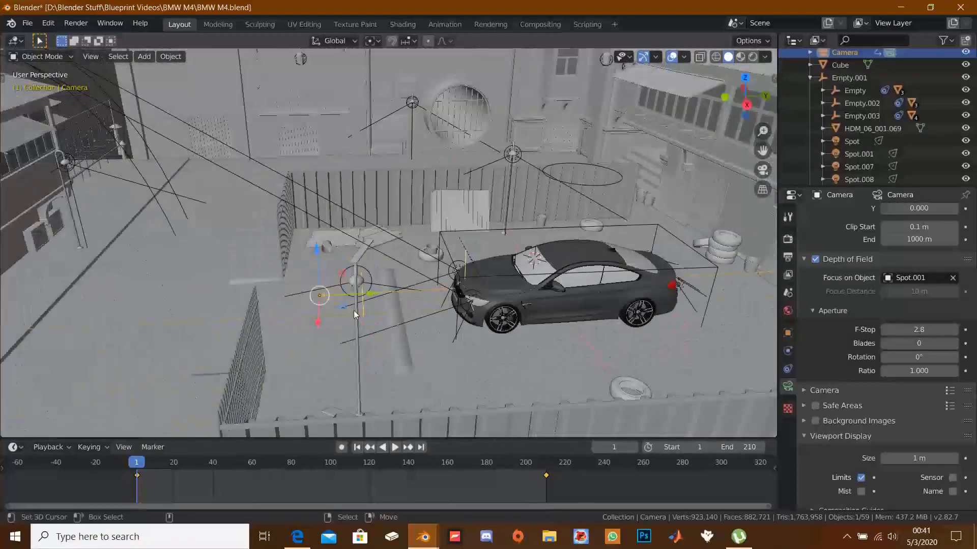
middle_click_drag(417, 312, 517, 267)
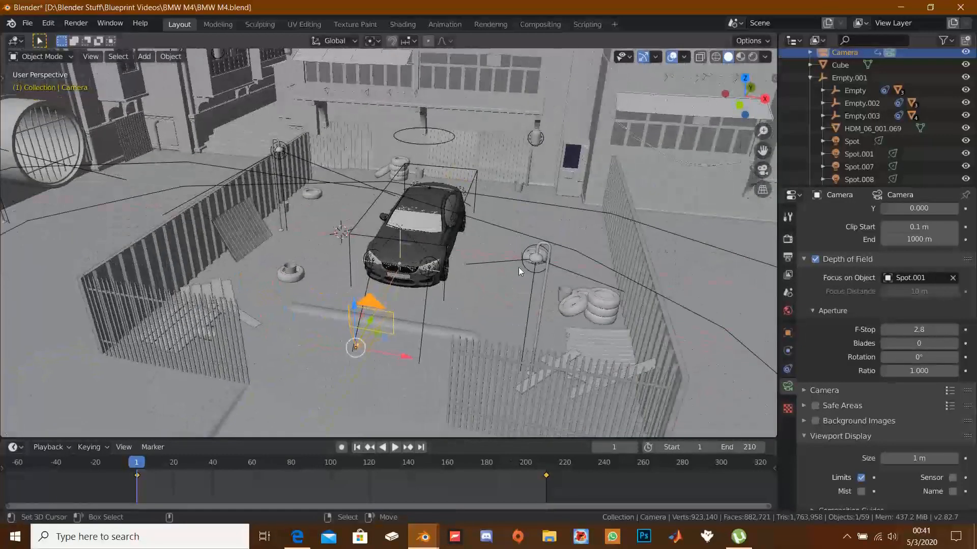
left_click(516, 258)
left_click(516, 259)
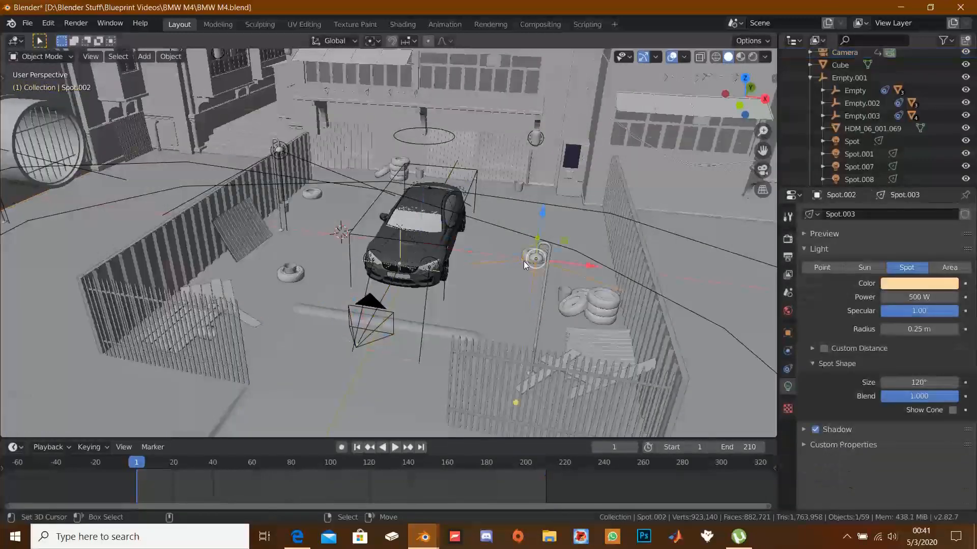
key("g")
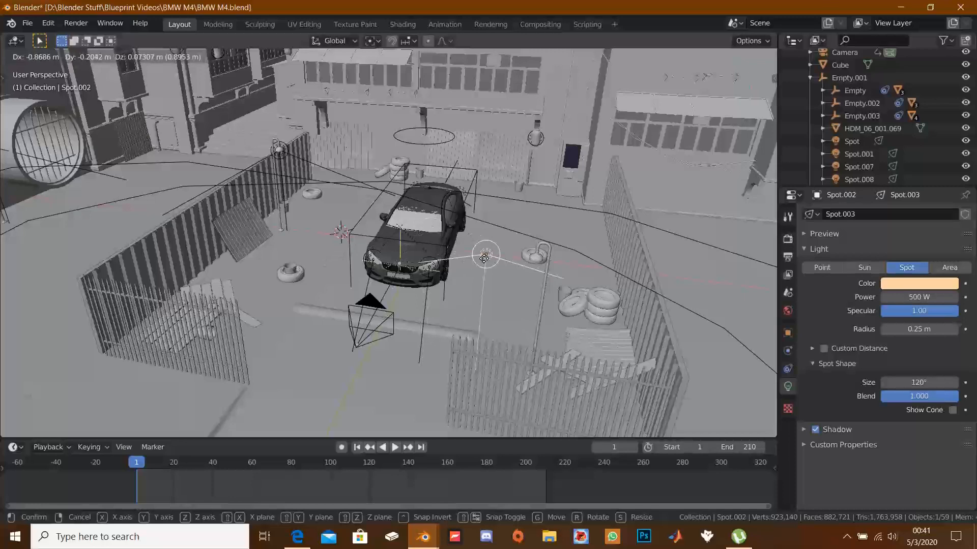
left_click(484, 257)
Examine the lamp post's spot light and the lights around the car from several angles
middle_click_drag(484, 257, 441, 288)
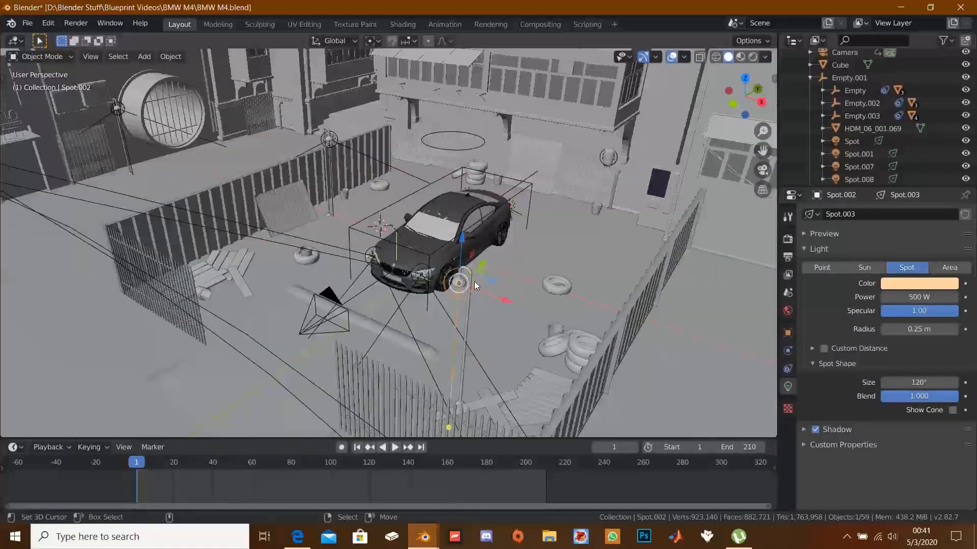
middle_click_drag(485, 303, 468, 304)
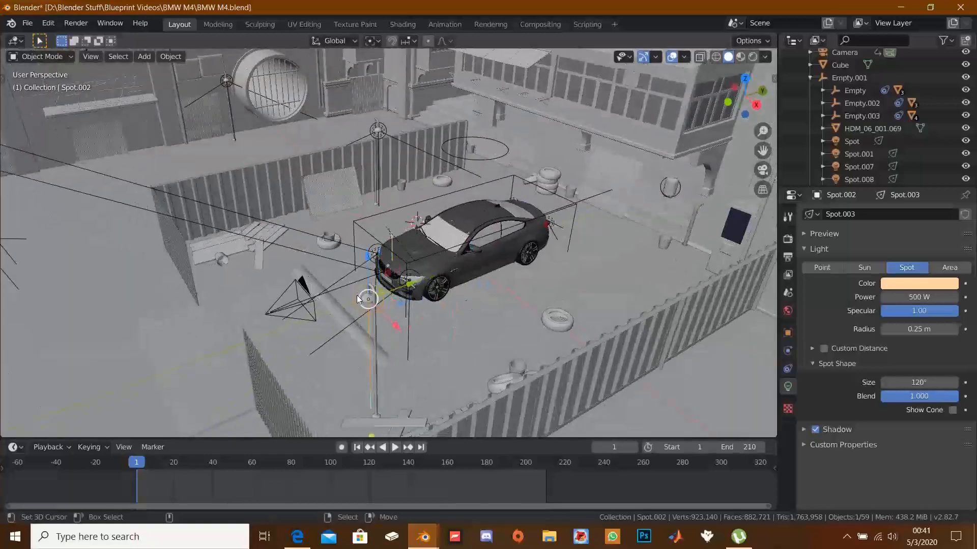
middle_click_drag(357, 297, 386, 282)
scroll(407, 290, "up", 3)
middle_click_drag(473, 305, 555, 166)
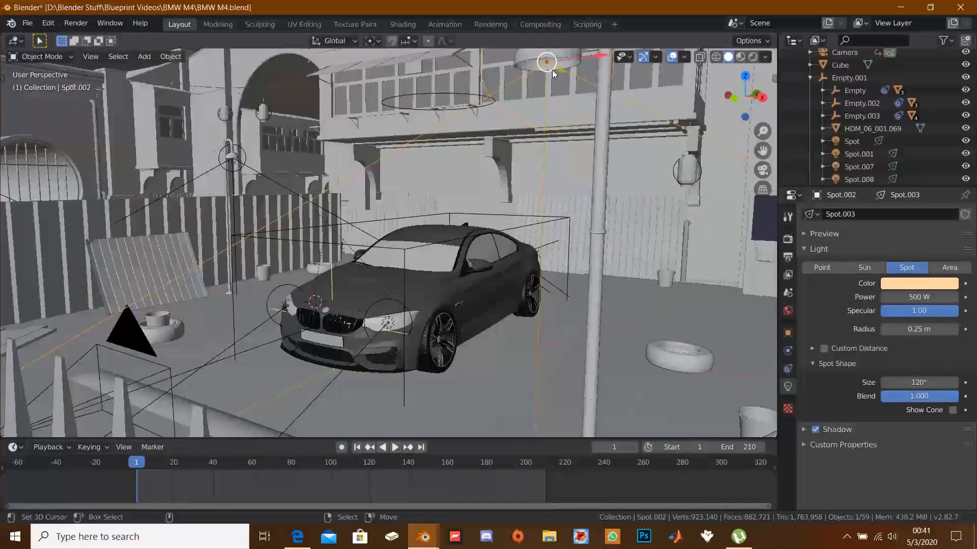
middle_click_drag(554, 89, 312, 246)
middle_click_drag(428, 299, 458, 294)
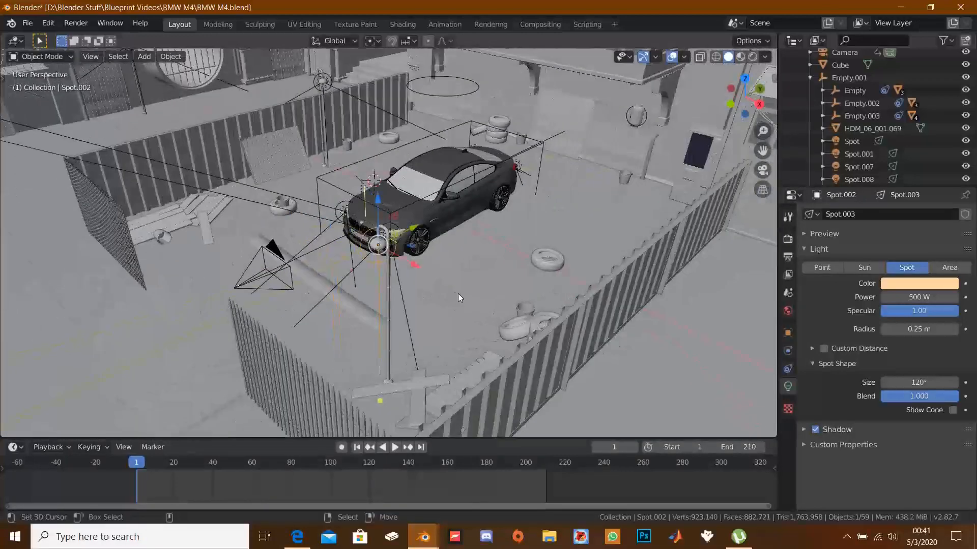
middle_click_drag(423, 248, 376, 252)
scroll(384, 265, "up", 4)
Select the camera in front of the car, look through it and play its focal length animation
left_click(291, 324)
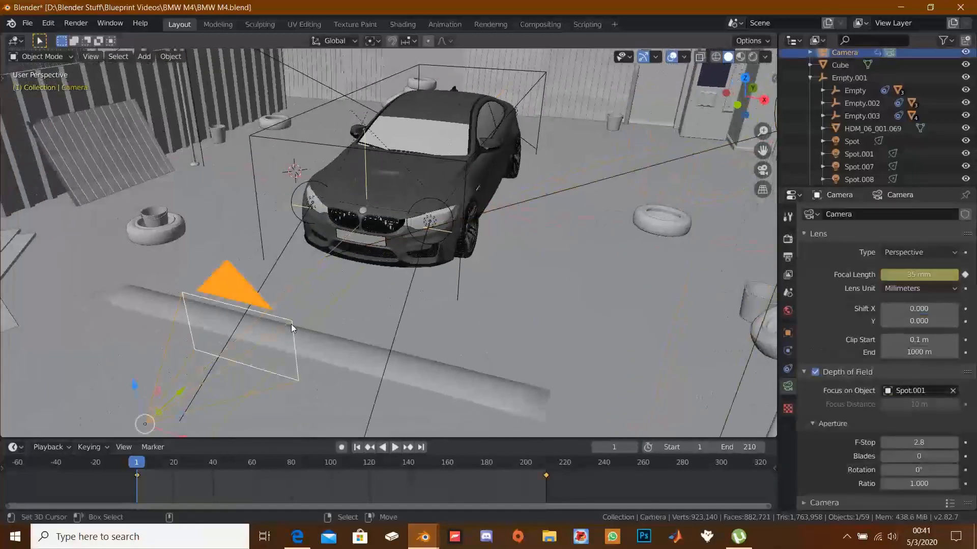
key("Right")
key("KP_0")
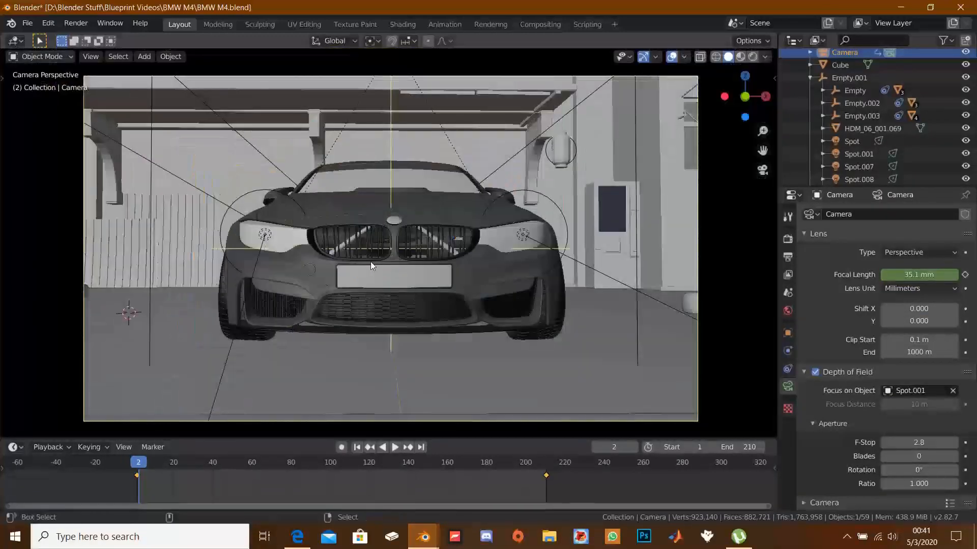
key("space")
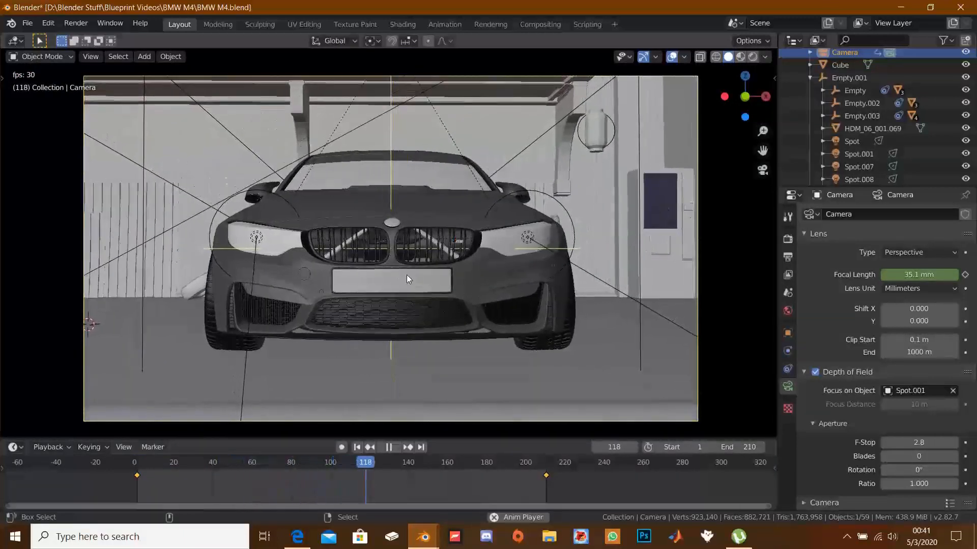
key("space")
Examine the buildings, fences and street lights surrounding the yard, ending on an overview of the car
middle_click_drag(515, 277, 462, 314)
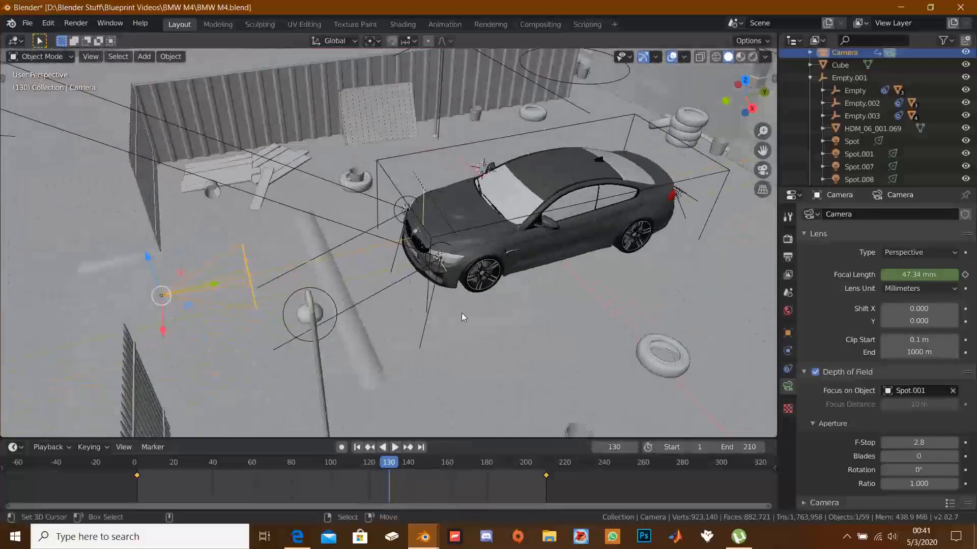
middle_click_drag(491, 227, 406, 227)
scroll(402, 243, "down", 3)
scroll(400, 246, "up", 3)
scroll(359, 273, "down", 5)
scroll(407, 227, "up", 4)
middle_click_drag(480, 142, 407, 300, "shift")
scroll(408, 300, "up", 3)
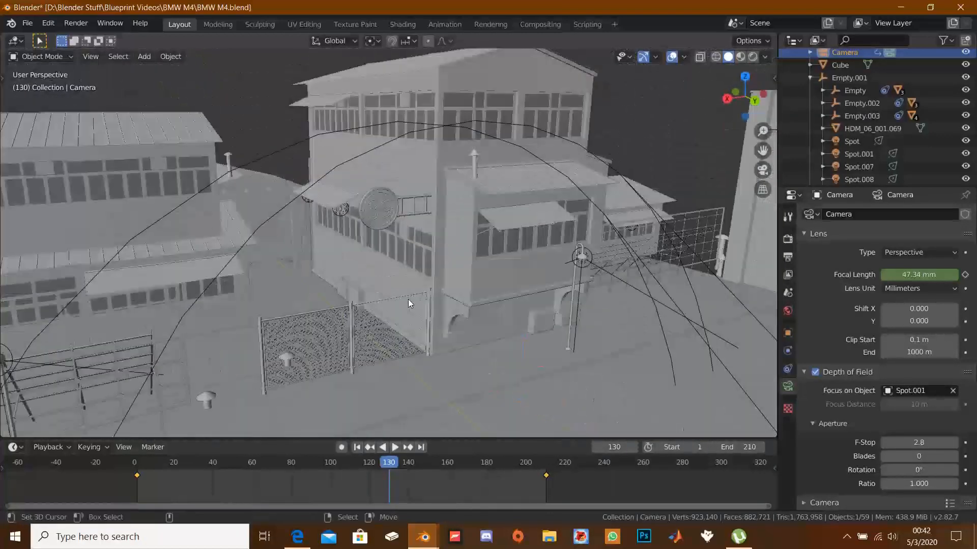
scroll(416, 237, "down", 5)
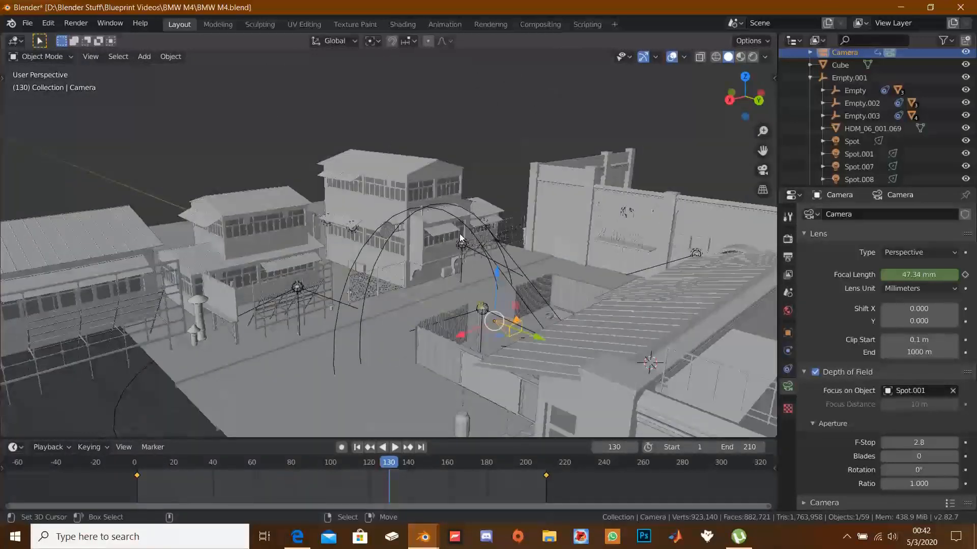
middle_click_drag(461, 238, 422, 305)
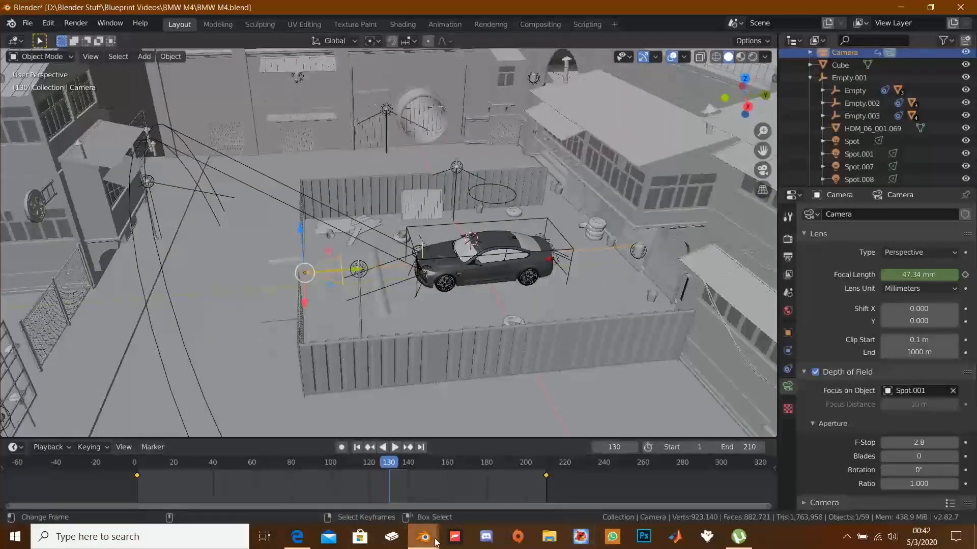
Switch to the Blender window with BMW M4 - Drive.blend and take a closer look at the car and camera
mouse_move(435, 540)
left_click(219, 482)
middle_click_drag(365, 326, 321, 365)
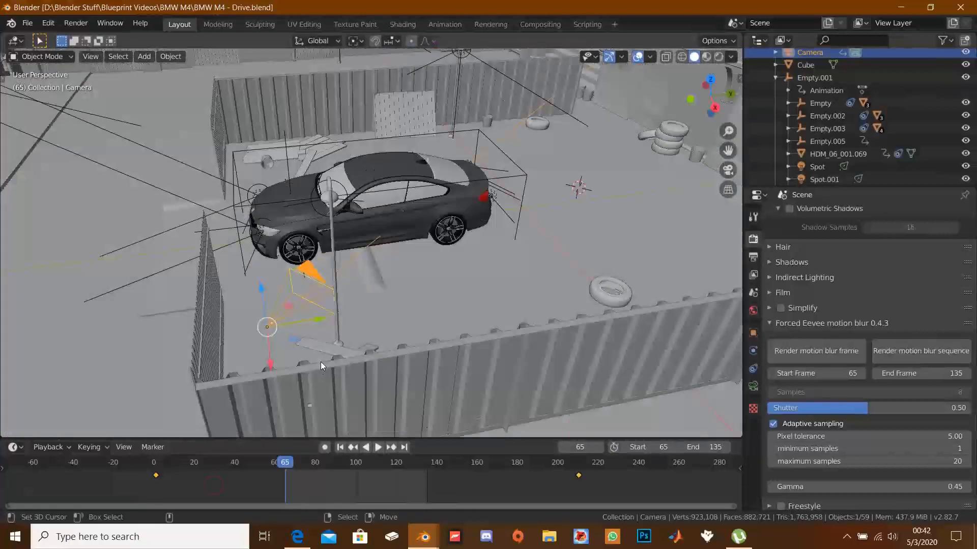
scroll(321, 365, "up", 3)
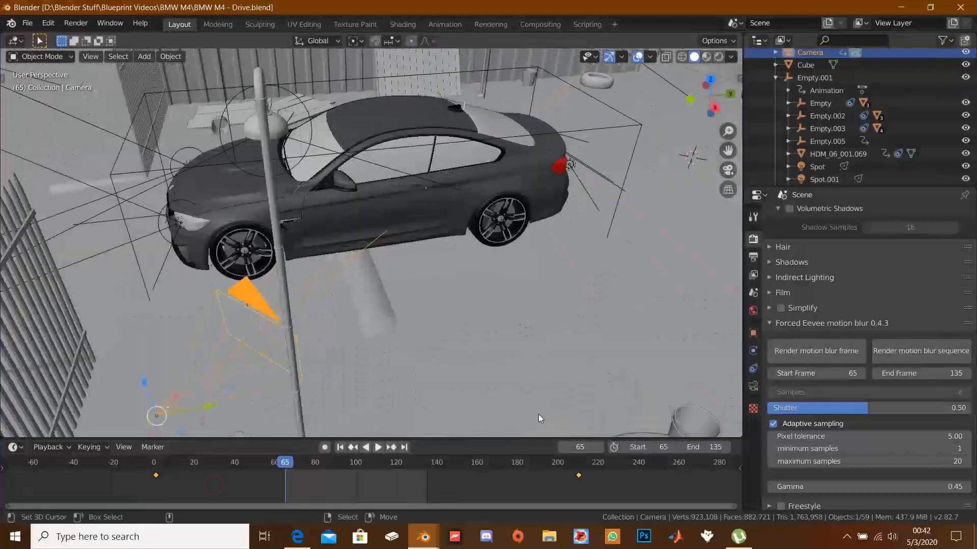
Set the animation's start frame to 1 and return the playhead to the first frame
left_click(647, 451)
type("1")
key("Return")
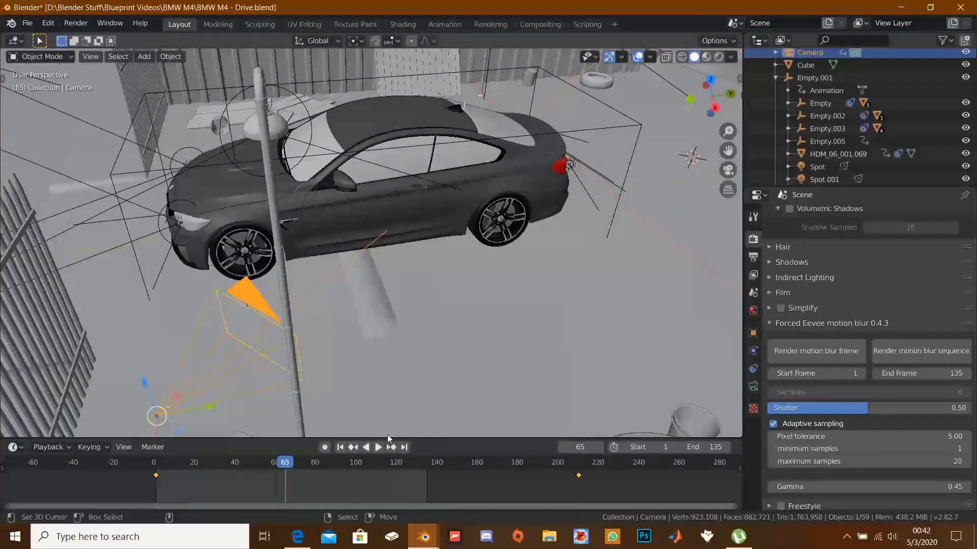
left_click(340, 448)
Look through the camera and play the car's drive animation from the first frame
middle_click_drag(440, 311, 360, 357, "shift")
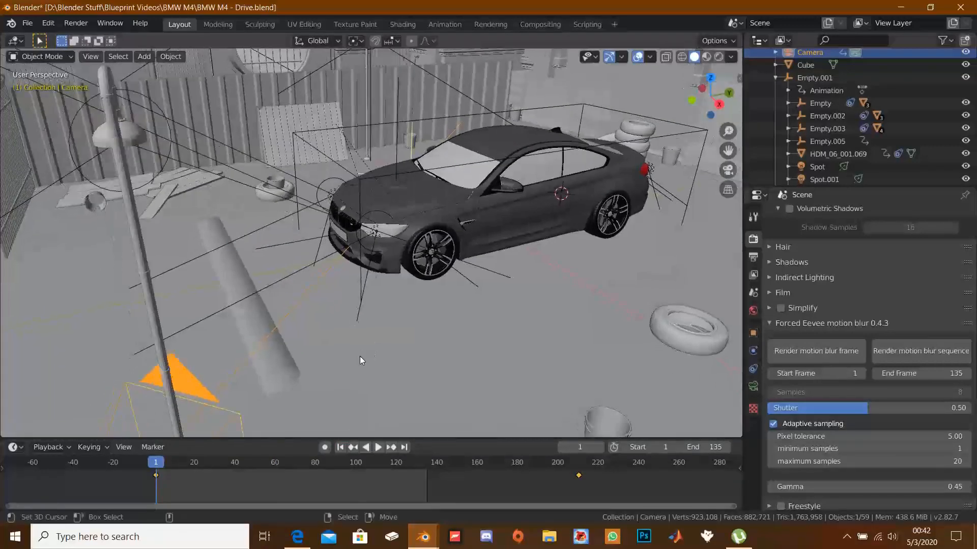
key("KP_0")
key("Home")
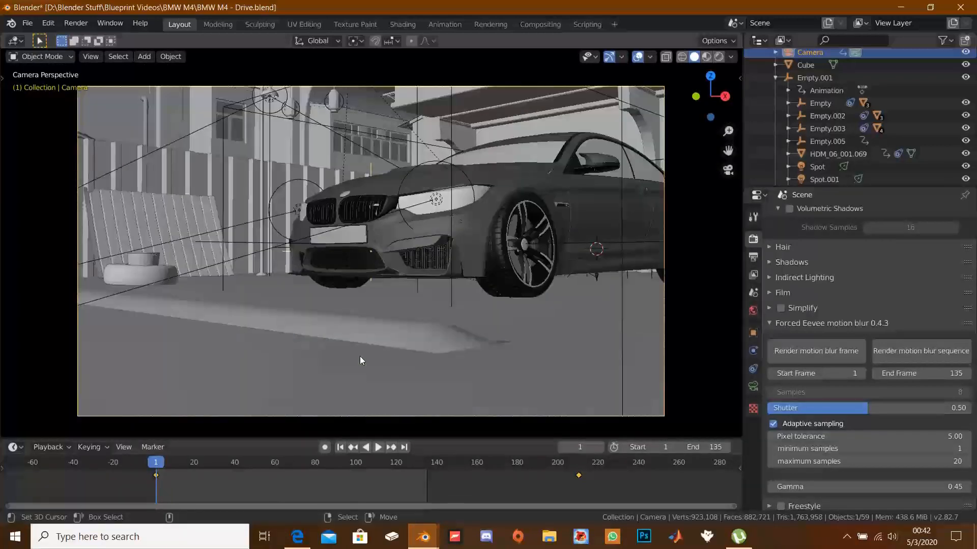
mouse_move(368, 347)
middle_mouse_down("shift")
mouse_move(383, 338)
mouse_move(306, 356)
mouse_move(364, 353)
middle_mouse_up("shift")
scroll(288, 364, "up", 6)
scroll(305, 365, "down", 3)
scroll(330, 352, "down", 2)
scroll(334, 352, "up", 2)
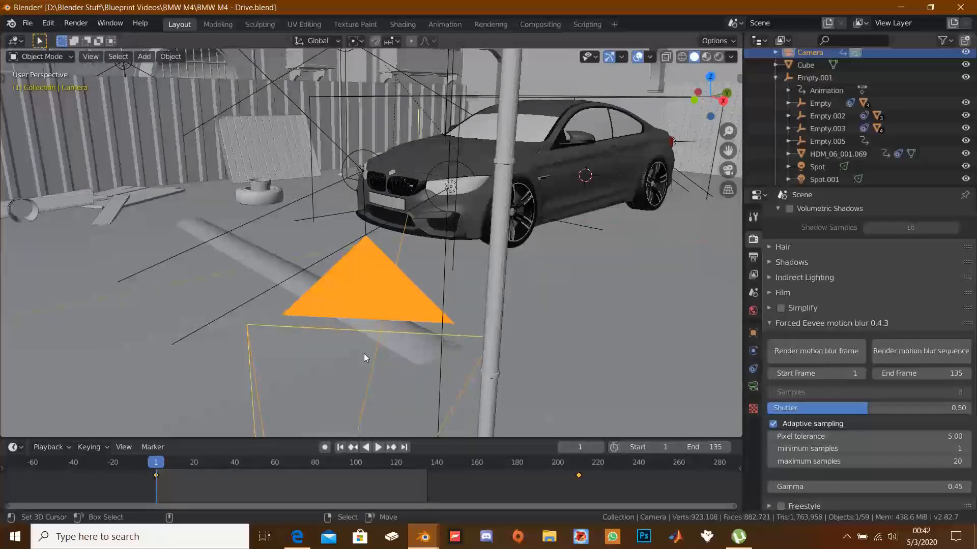
key("KP_0")
key("space")
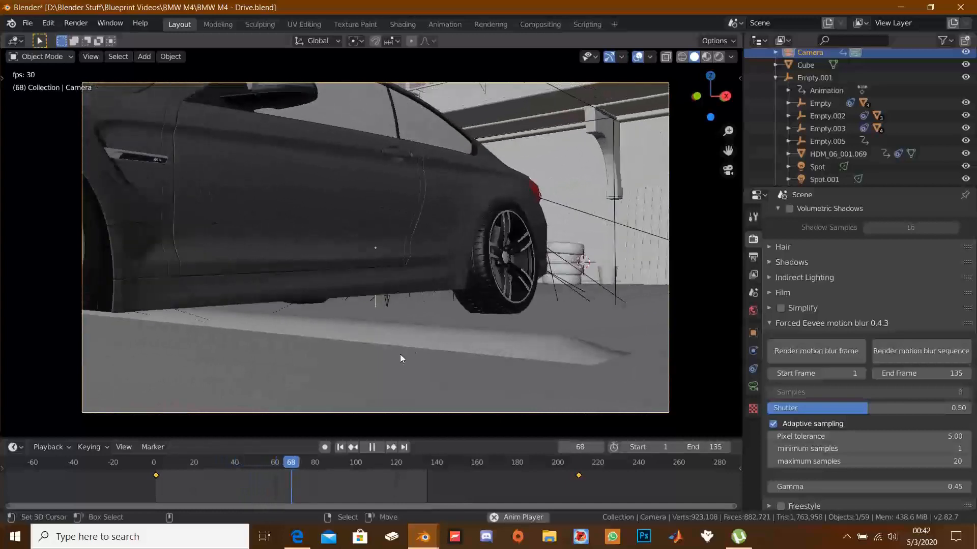
key("space")
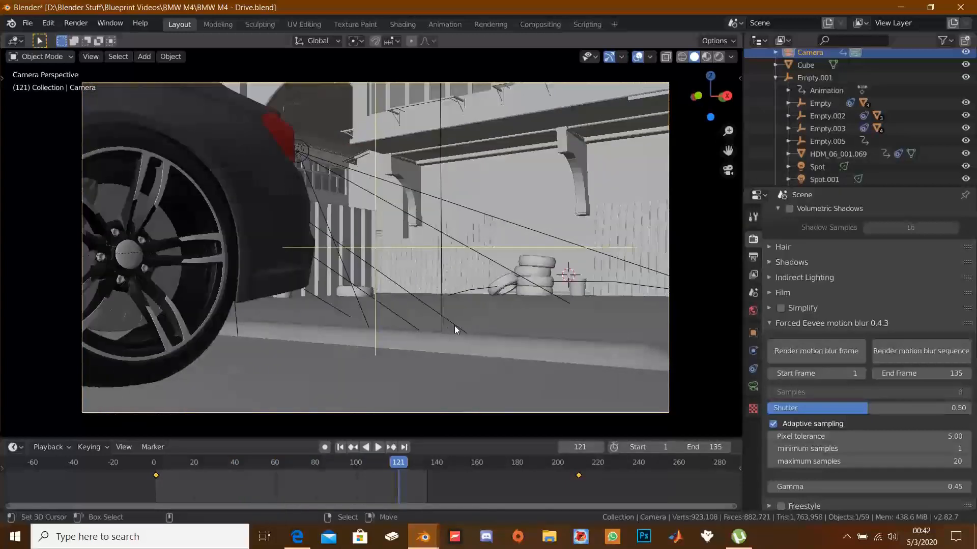
Split the 3D viewport into two side-by-side areas and turn the new one into a Graph Editor
left_click_drag(737, 34, 375, 49)
left_click(389, 41)
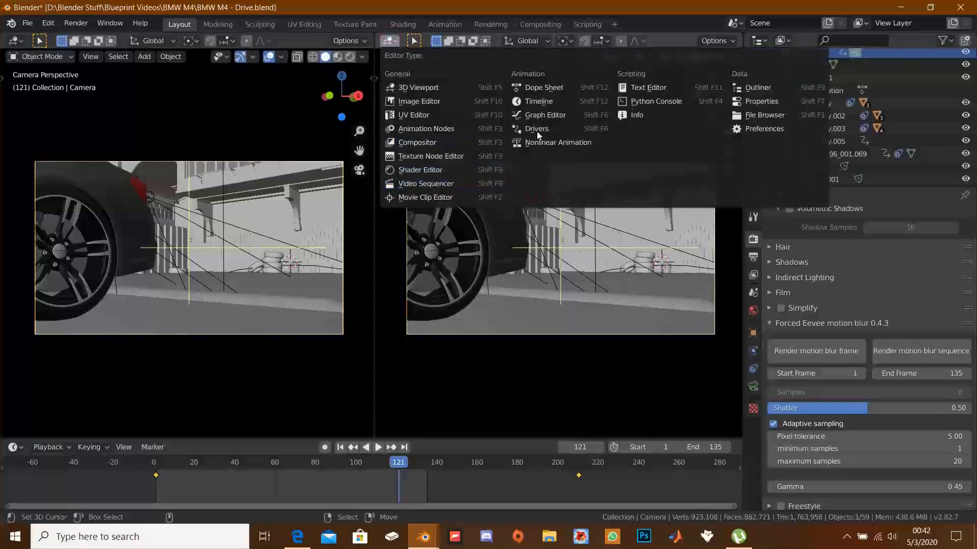
left_click(543, 115)
scroll(630, 226, "down", 2)
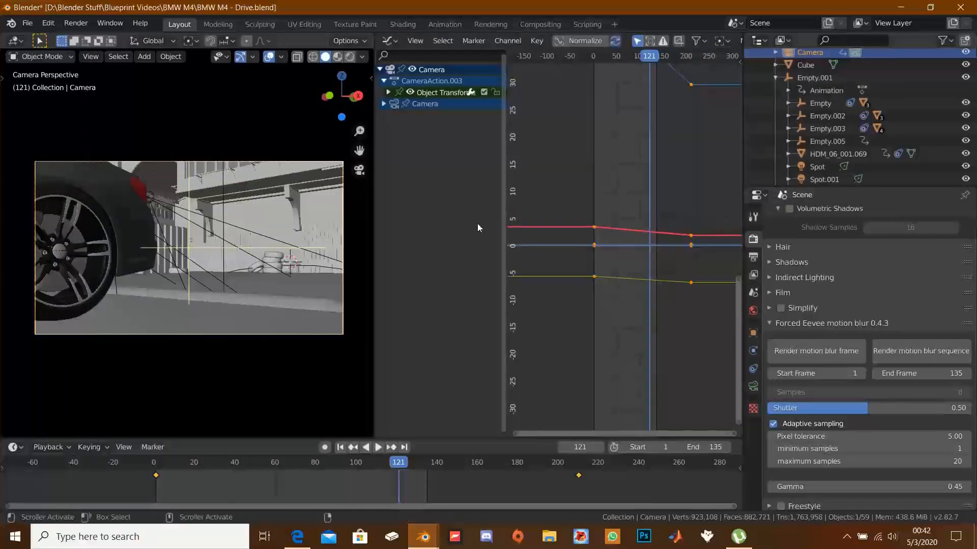
Select the car body and examine the wobble in its animation curve up close
left_click(108, 198)
scroll(516, 264, "up", 5)
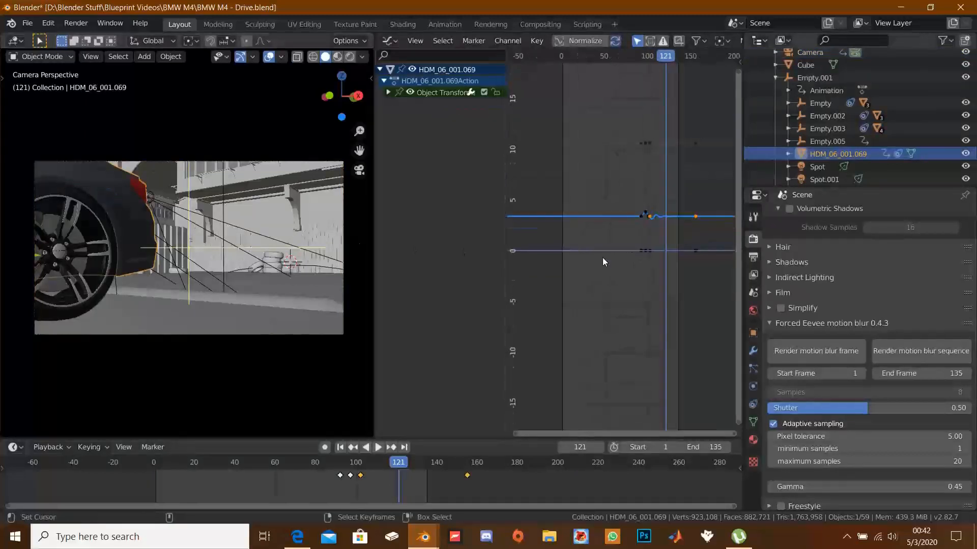
scroll(571, 281, "up", 10)
middle_click_drag(623, 246, 615, 274)
scroll(615, 274, "up", 3)
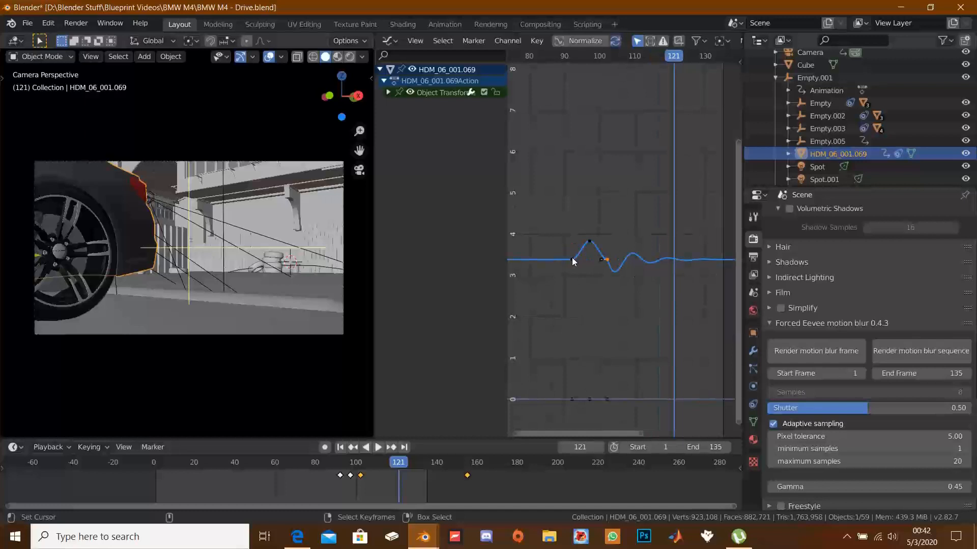
scroll(642, 265, "down", 2)
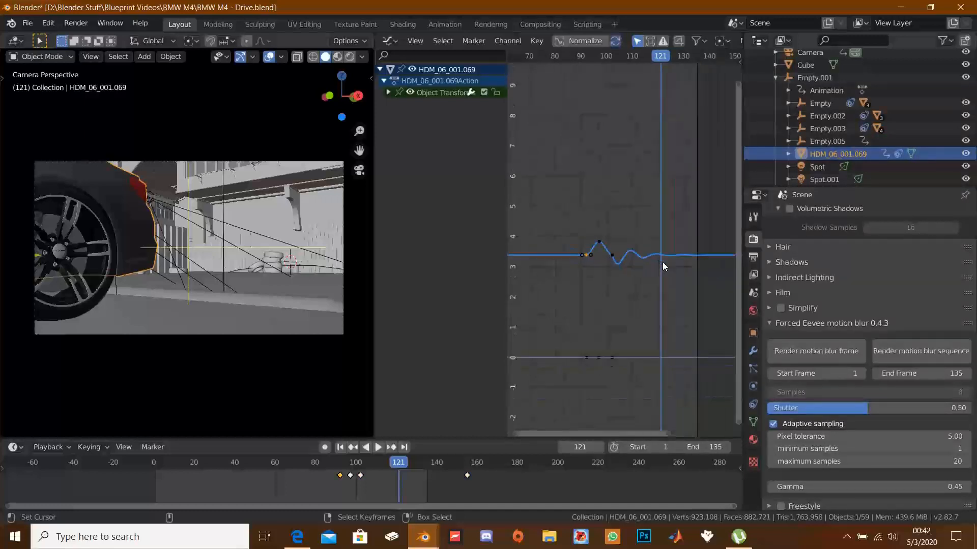
Review the interpolation types available for the first keyframe of the car body's curve
key("t")
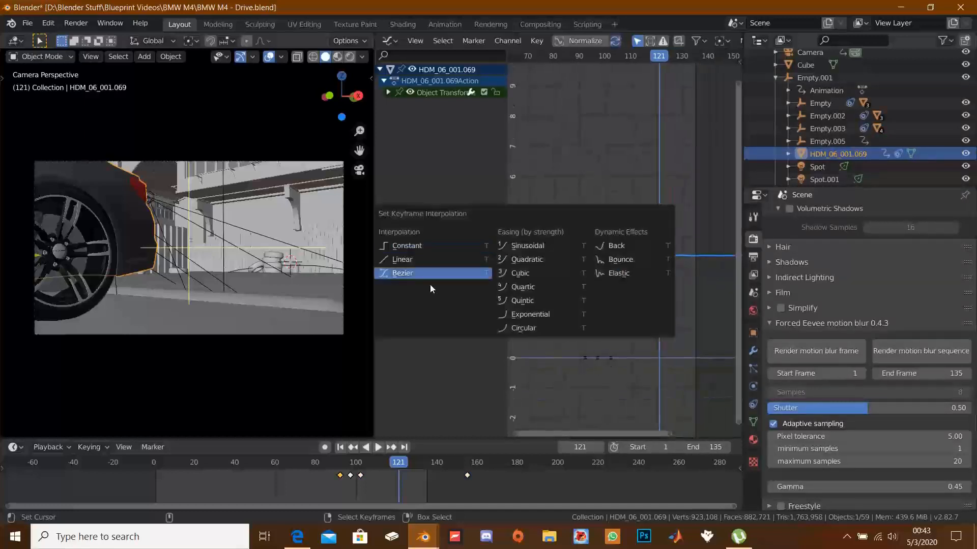
left_click(619, 246)
key("t")
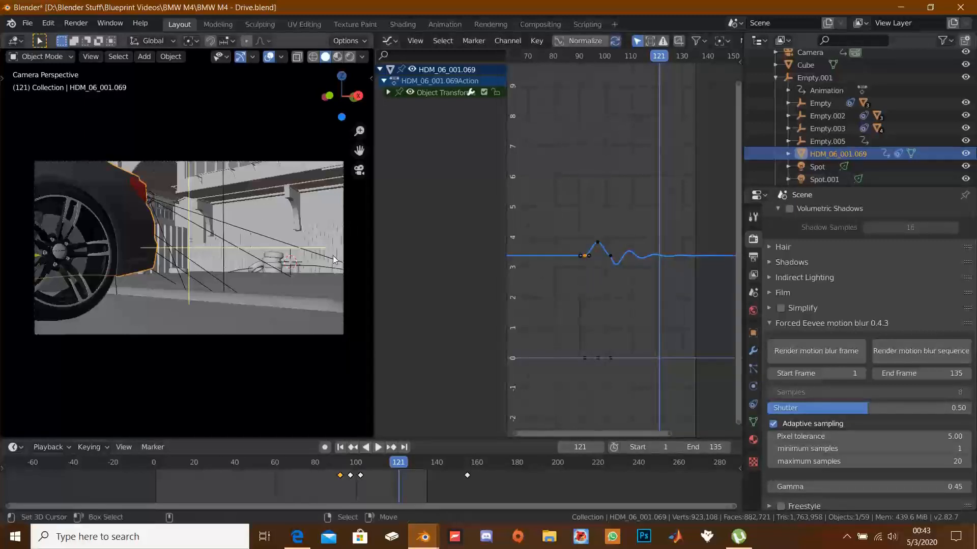
scroll(244, 257, "down", 3)
scroll(213, 253, "up", 4)
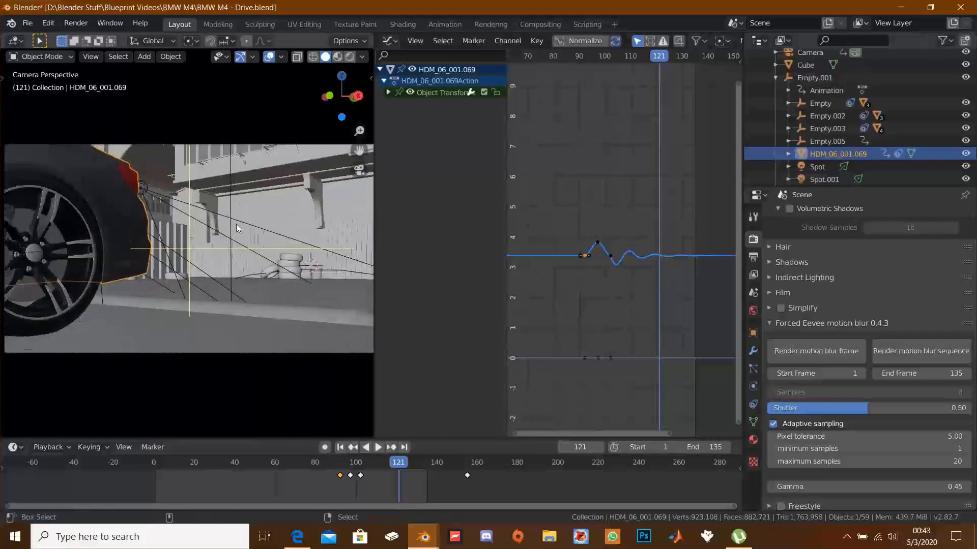
Replay the drive animation with nothing selected, and merge the Graph Editor area back into the 3D viewport
key("space")
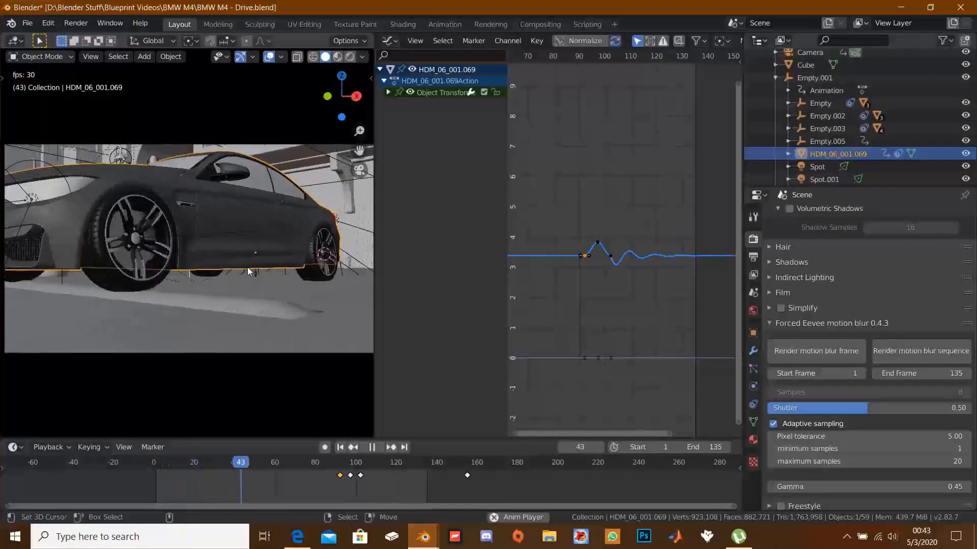
key("alt+a")
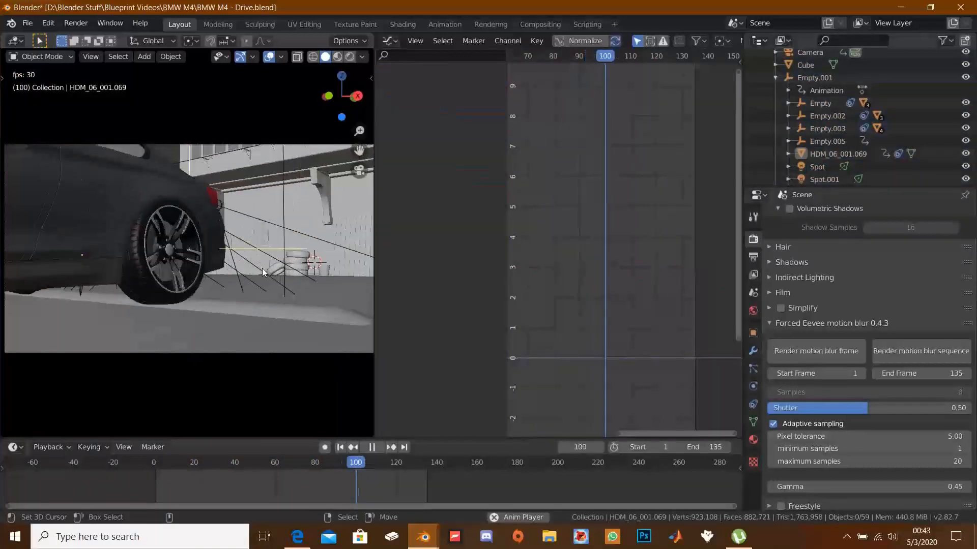
key("space")
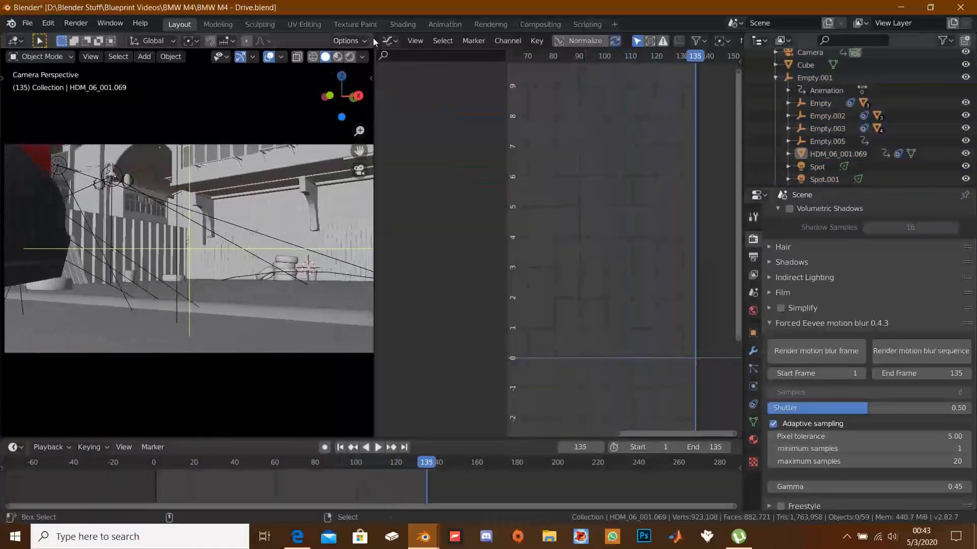
left_click_drag(373, 37, 532, 277)
Switch to the file BMW M4 - Drive - 2.blend and play its animation through the camera
left_click(436, 533)
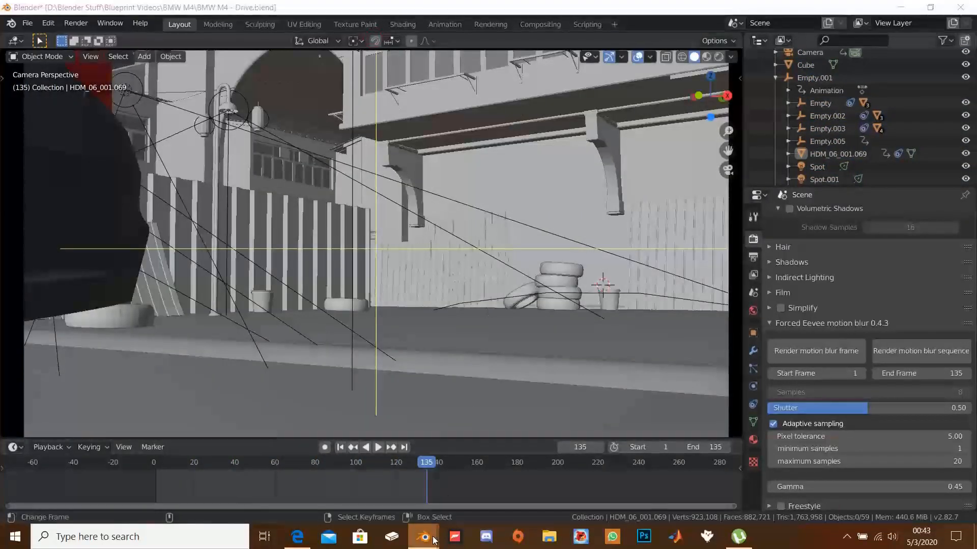
mouse_move(328, 486)
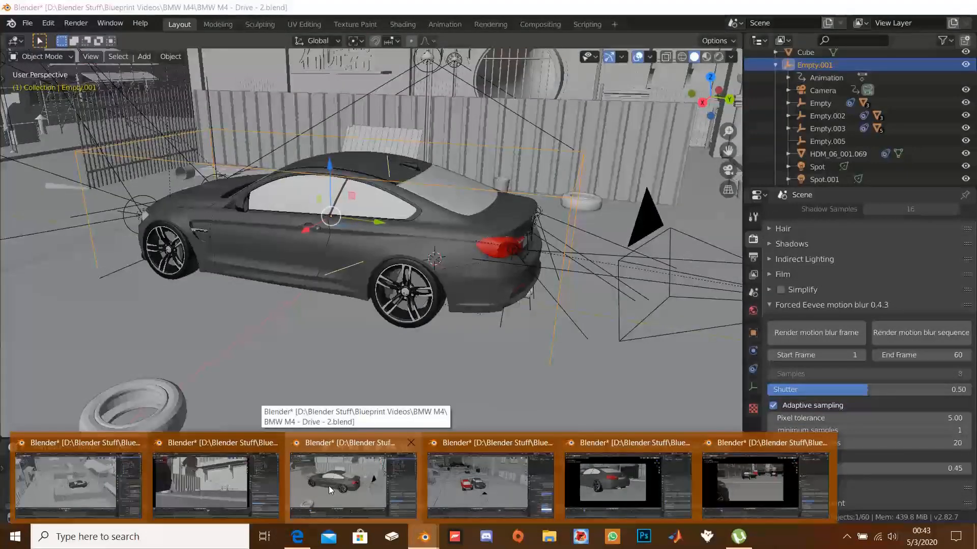
left_click(329, 486)
middle_click_drag(449, 290, 406, 297)
key("KP_0")
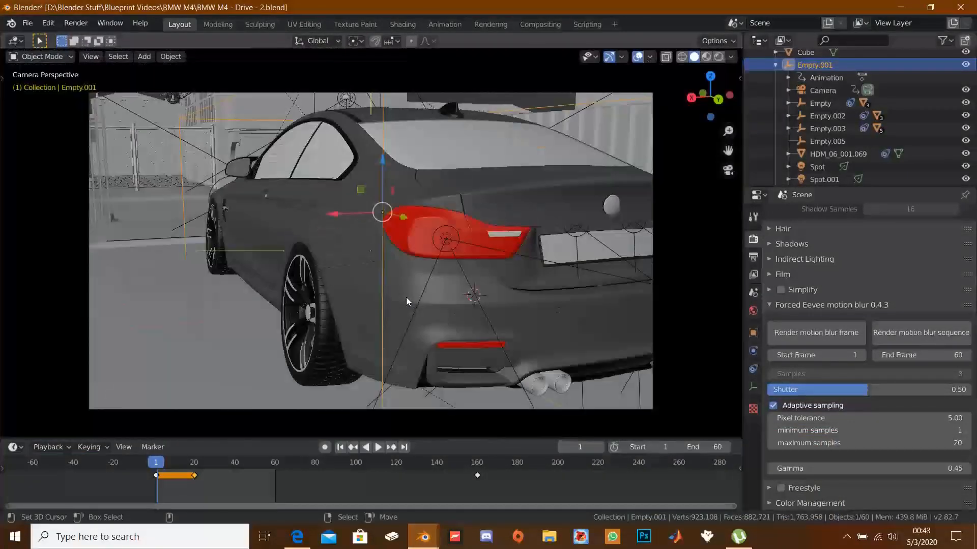
key("space")
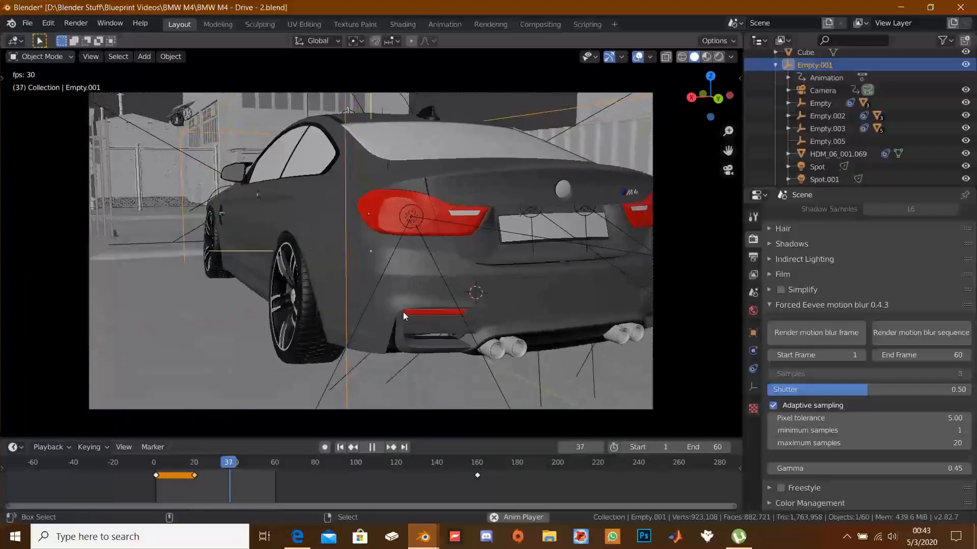
key("space")
Return to the first frame and play the rear camera shot of the car again
middle_click_drag(286, 313, 319, 337)
key("KP_0")
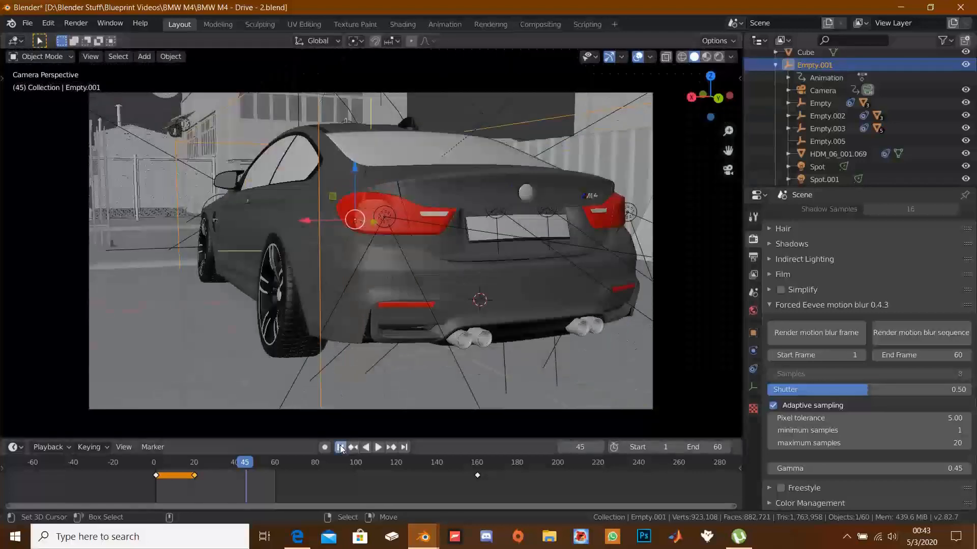
left_click(340, 447)
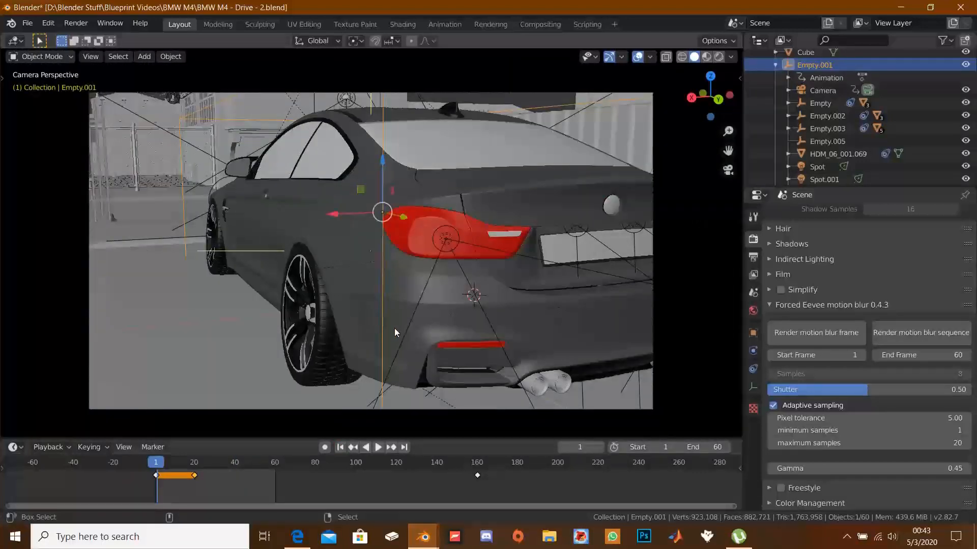
key("space")
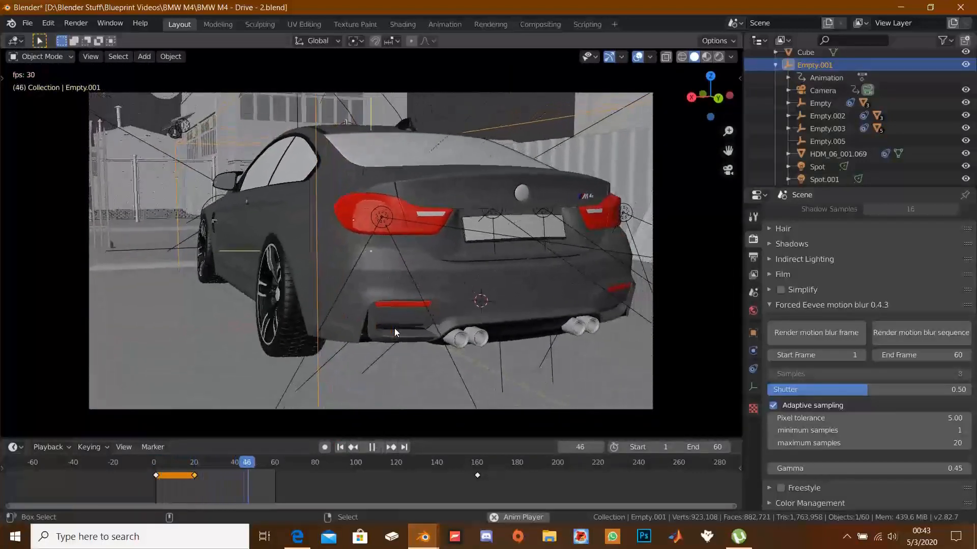
key("space")
Select the camera along with the car's parent Empty.001, and try moving the empty alone to check what follows it
middle_click_drag(371, 327, 443, 325)
scroll(420, 337, "down", 3)
left_click(630, 239)
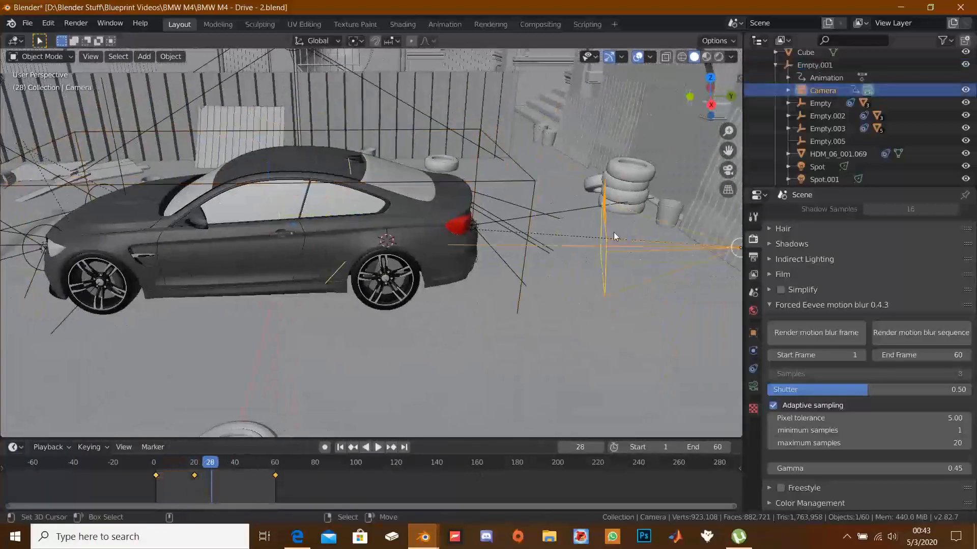
left_click(505, 181, "shift")
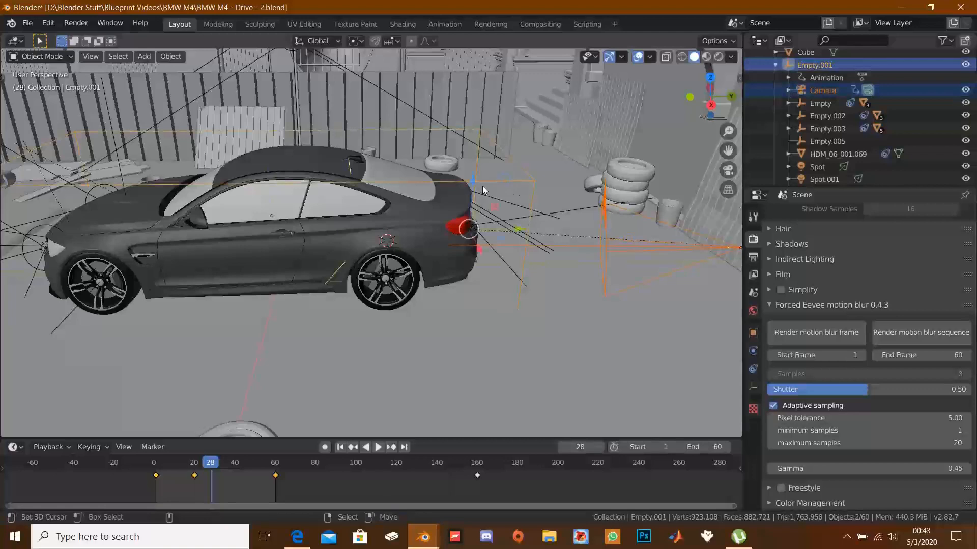
left_click(483, 184)
left_click(477, 181)
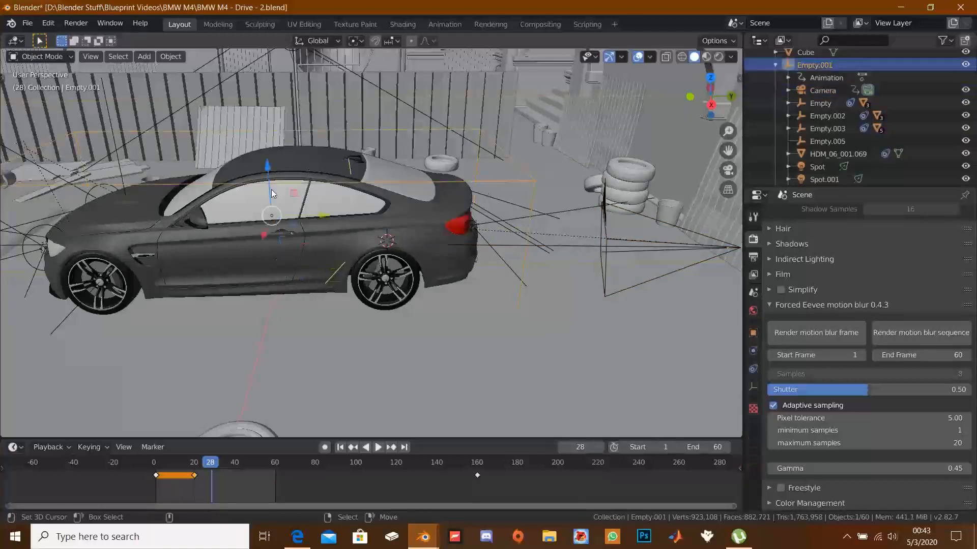
key("g")
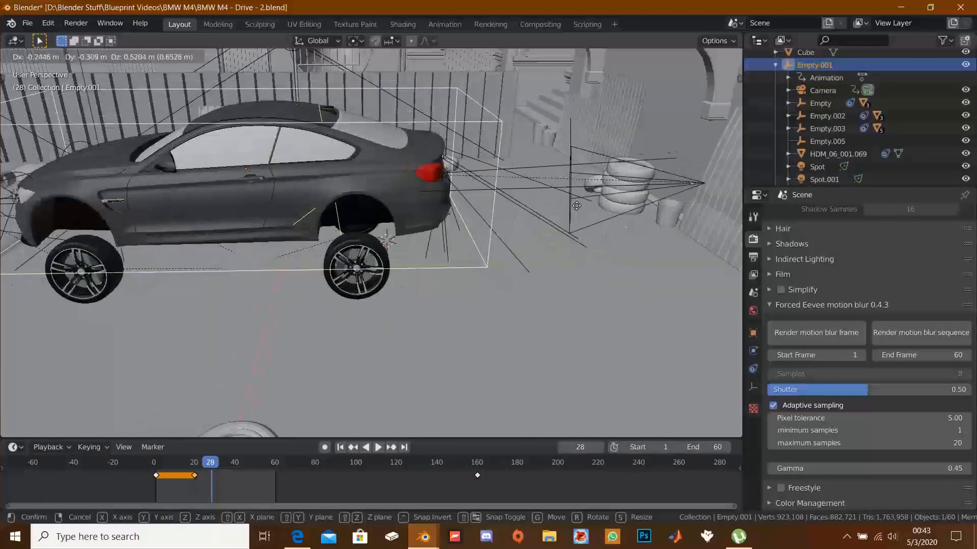
left_click(503, 245)
Look through the camera again and replay the shot twice from the first frame
middle_click_drag(503, 244, 435, 278)
scroll(435, 278, "up", 1)
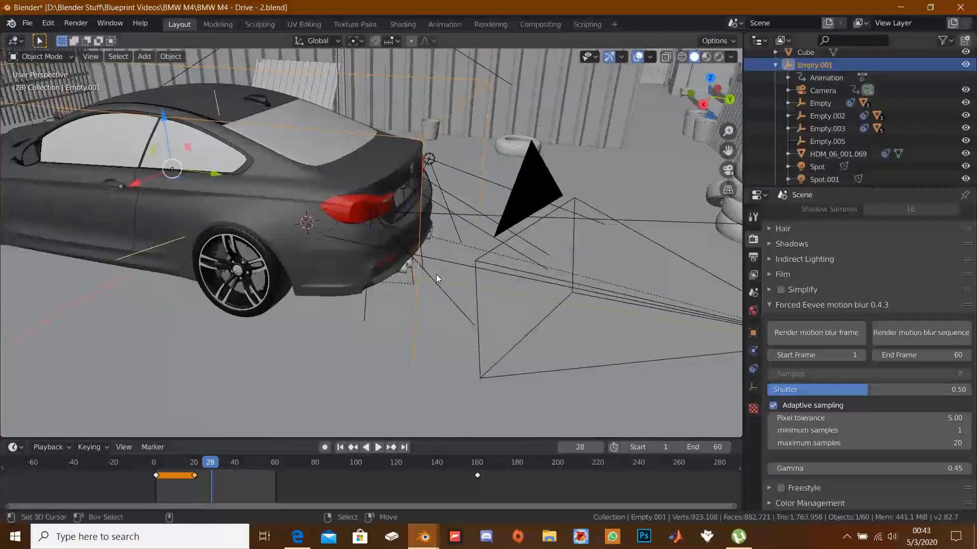
key("KP_0")
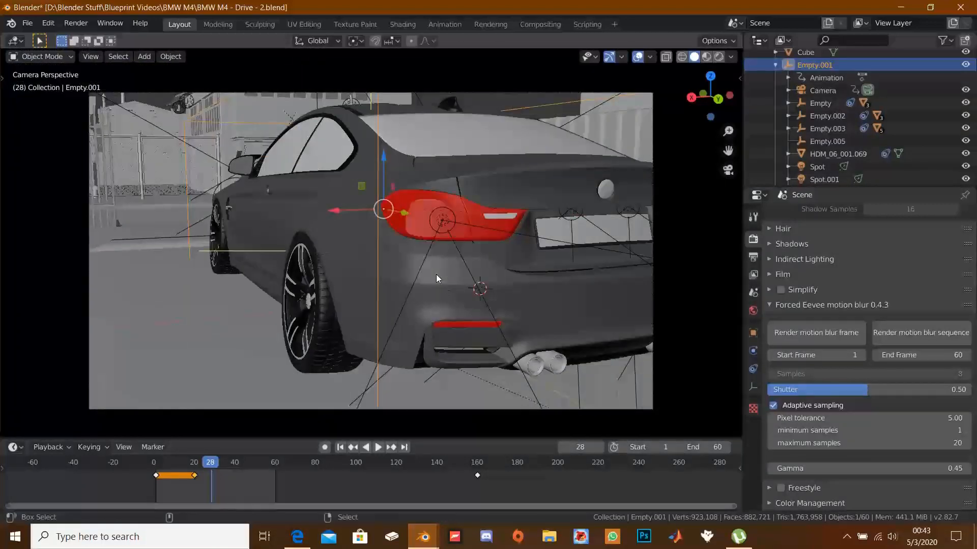
key("shift+Left")
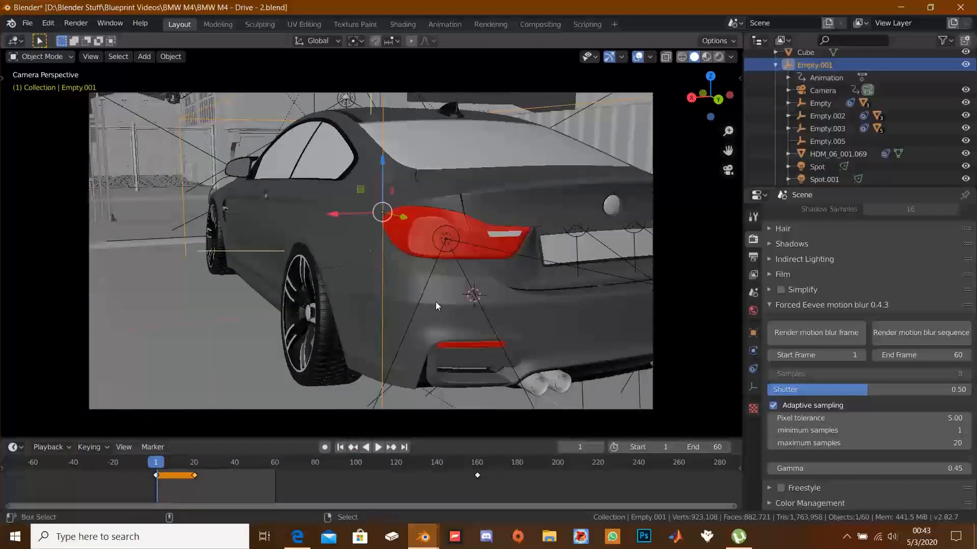
key("space")
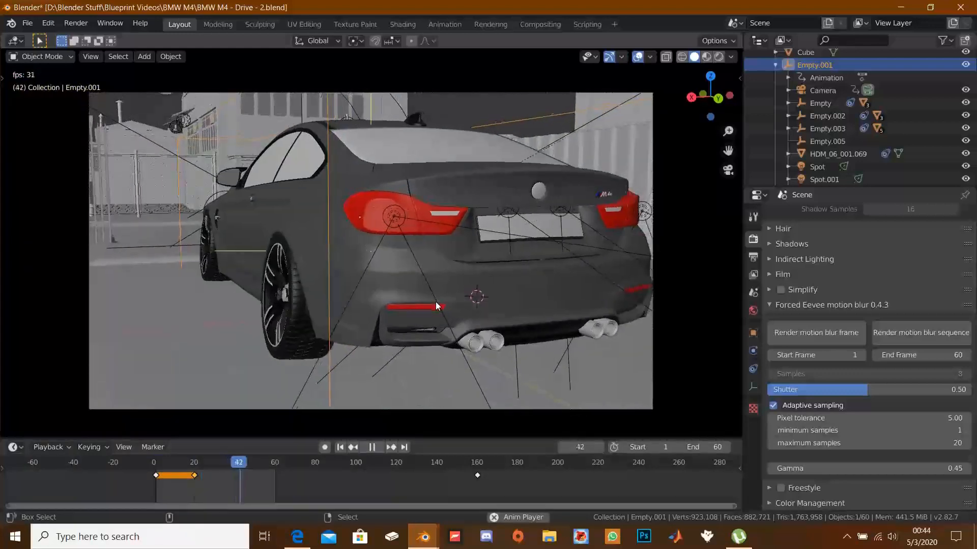
key("space")
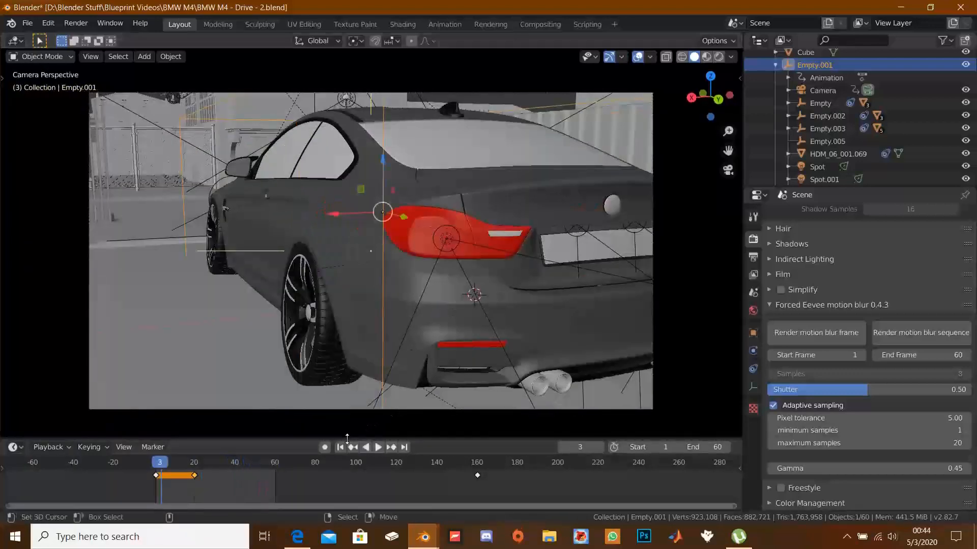
key("shift+Left")
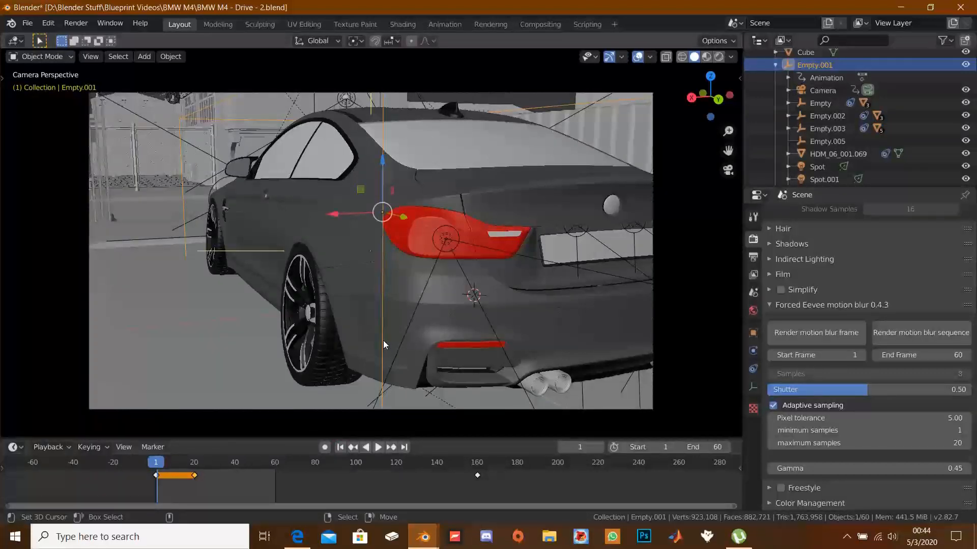
key("space")
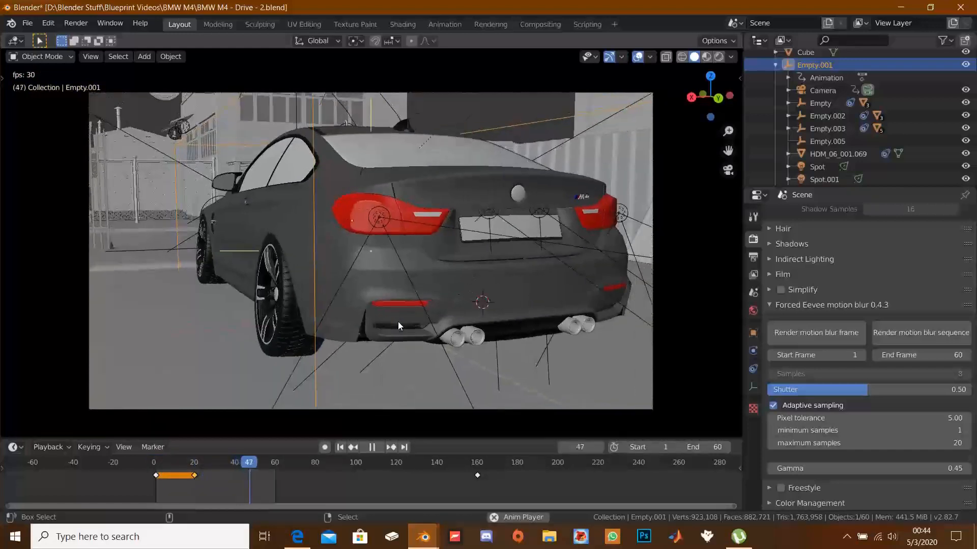
key("space")
Play the animation from the first frame from outside the camera to watch the car and camera move
middle_click_drag(391, 335, 539, 276)
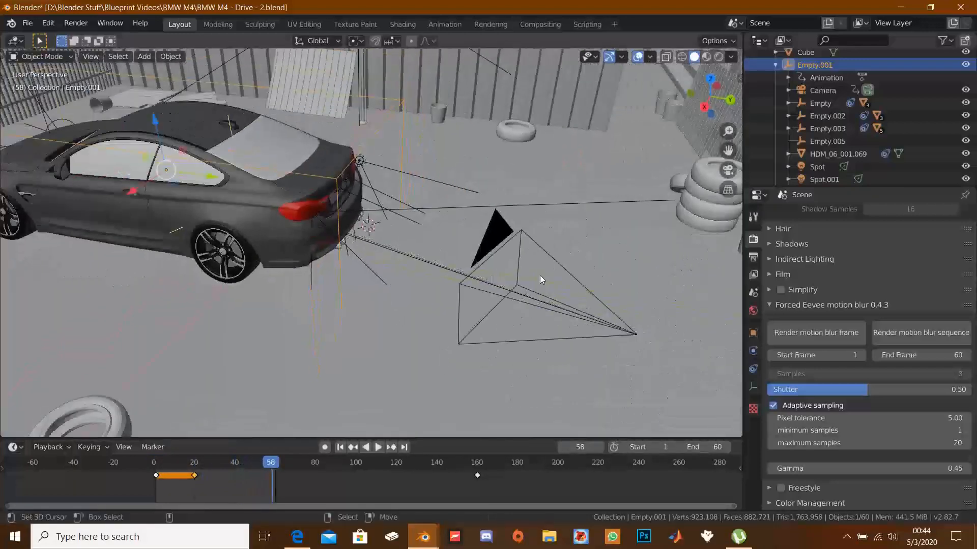
left_click(340, 447)
key("space")
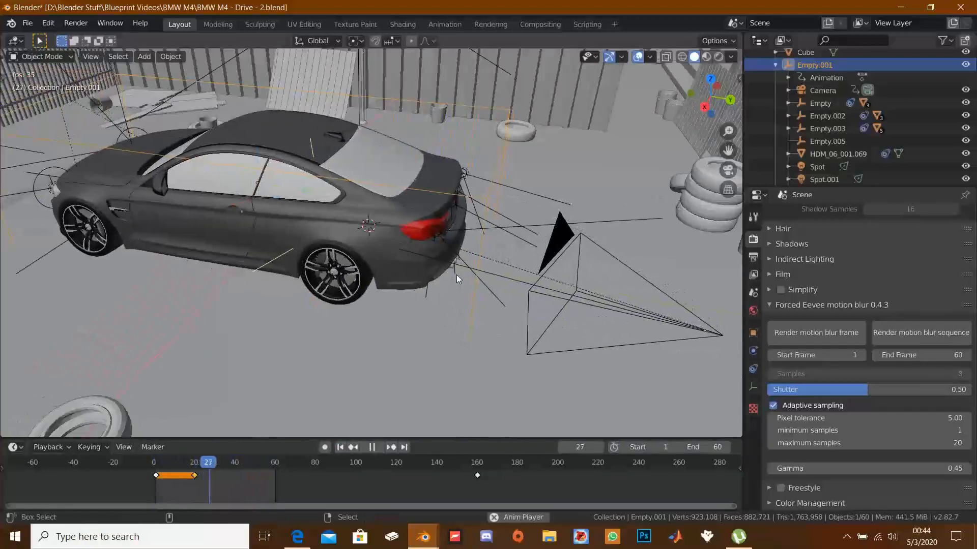
key("Escape")
middle_click_drag(261, 320, 477, 330)
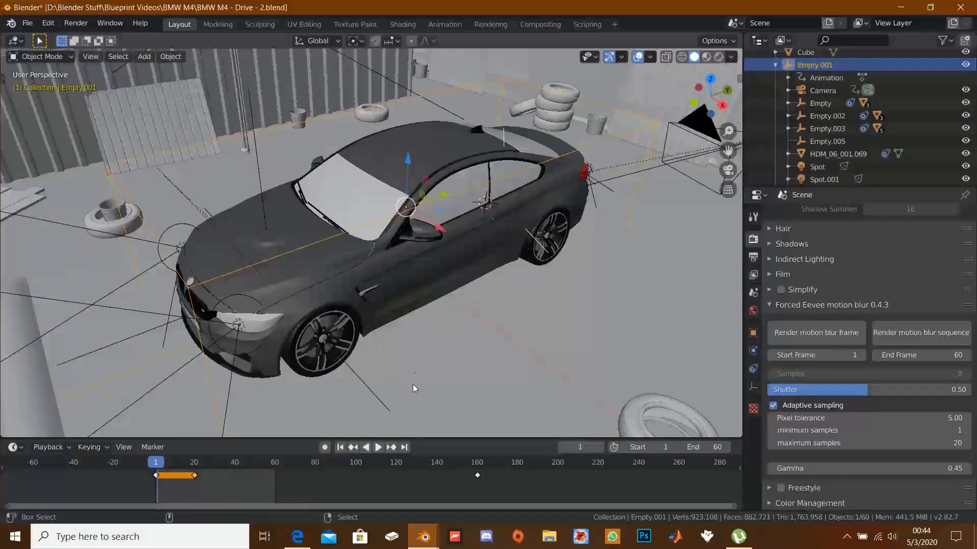
Switch to the file BMW M4 - HighWay Front.blend and examine the layout of the street, vehicles and lights
left_click(423, 537)
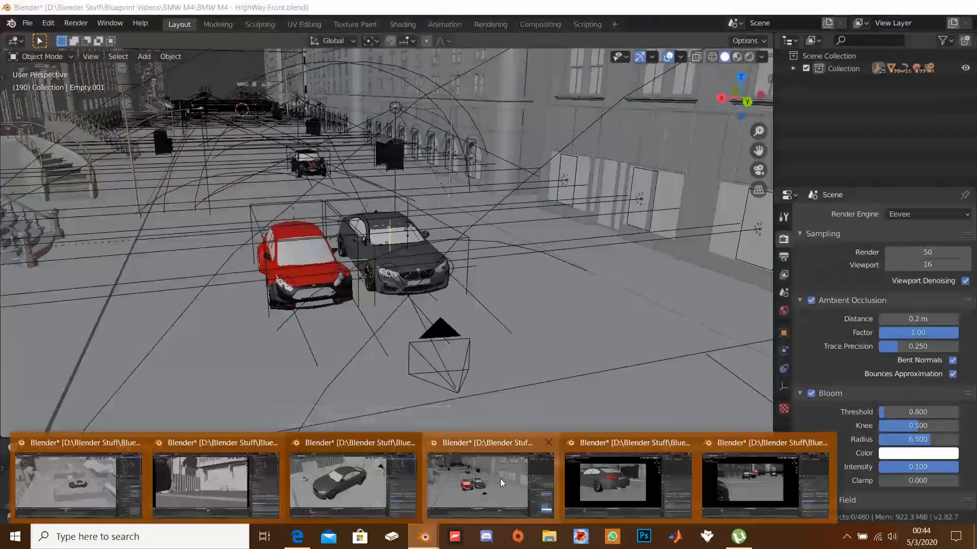
left_click(499, 478)
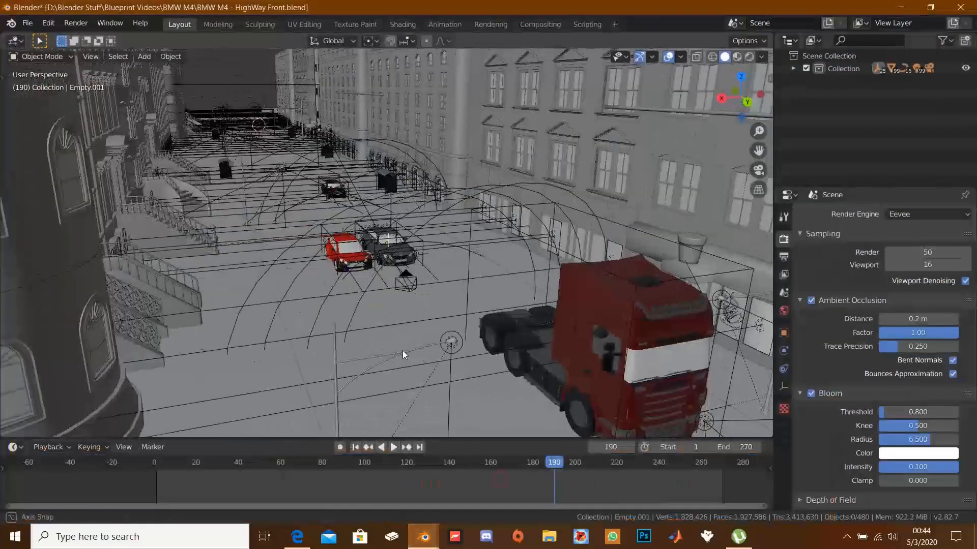
scroll(404, 355, "down", 12)
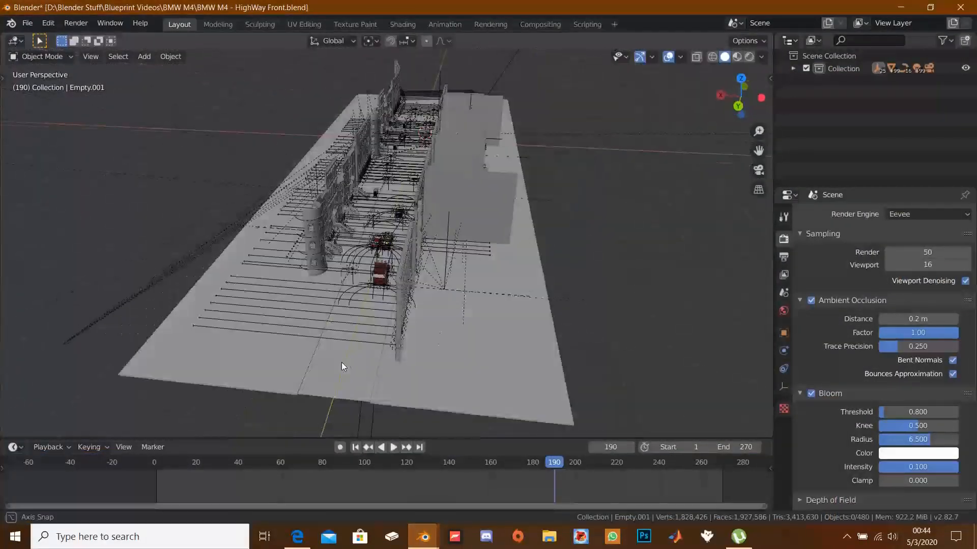
middle_click_drag(341, 367, 322, 342)
scroll(390, 333, "up", 5)
mouse_move(388, 328)
middle_mouse_down()
mouse_move(313, 332)
mouse_move(386, 333)
mouse_move(305, 370)
mouse_move(311, 334)
mouse_move(288, 330)
mouse_move(382, 327)
middle_mouse_up()
scroll(300, 333, "up", 3)
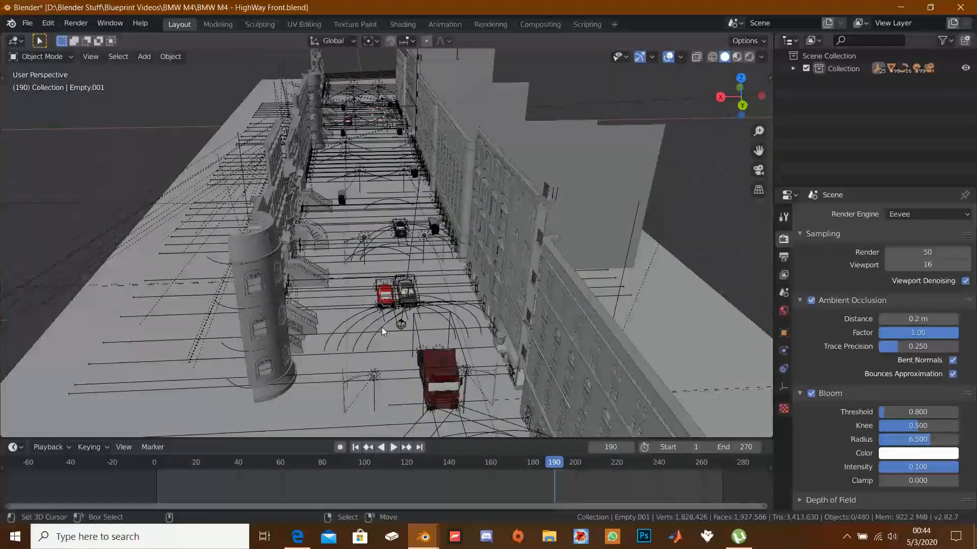
middle_click_drag(382, 328, 384, 254)
scroll(385, 255, "up", 3)
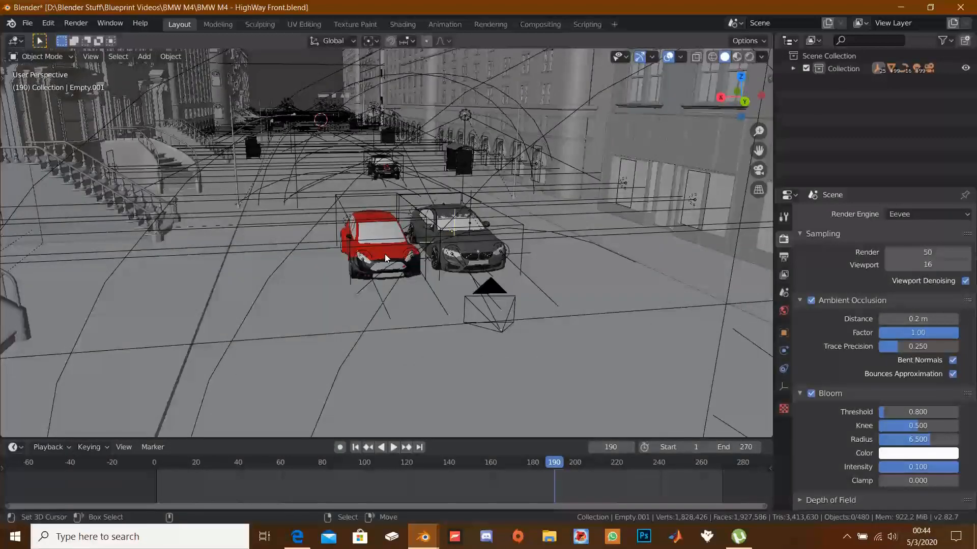
Go to the first frame and inspect the starting positions of the BMW M4 and the camera ahead of it
left_click(355, 447)
middle_click_drag(270, 105, 441, 217)
scroll(455, 212, "up", 3)
scroll(359, 258, "up", 3)
middle_click_drag(440, 216, 337, 227, "shift")
scroll(379, 264, "down", 2)
scroll(368, 264, "up", 1)
middle_click_drag(337, 227, 367, 254, "shift")
scroll(363, 246, "up", 2)
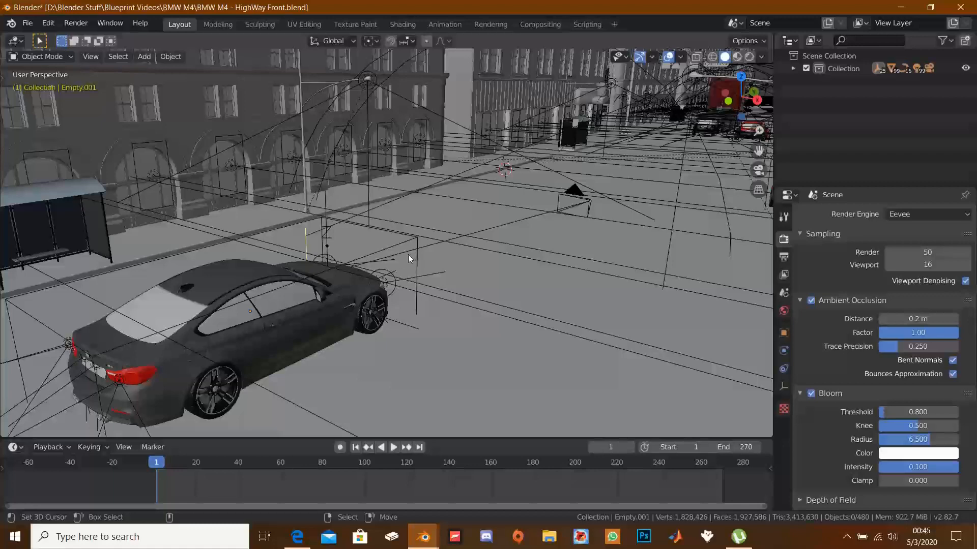
middle_click_drag(408, 255, 502, 236)
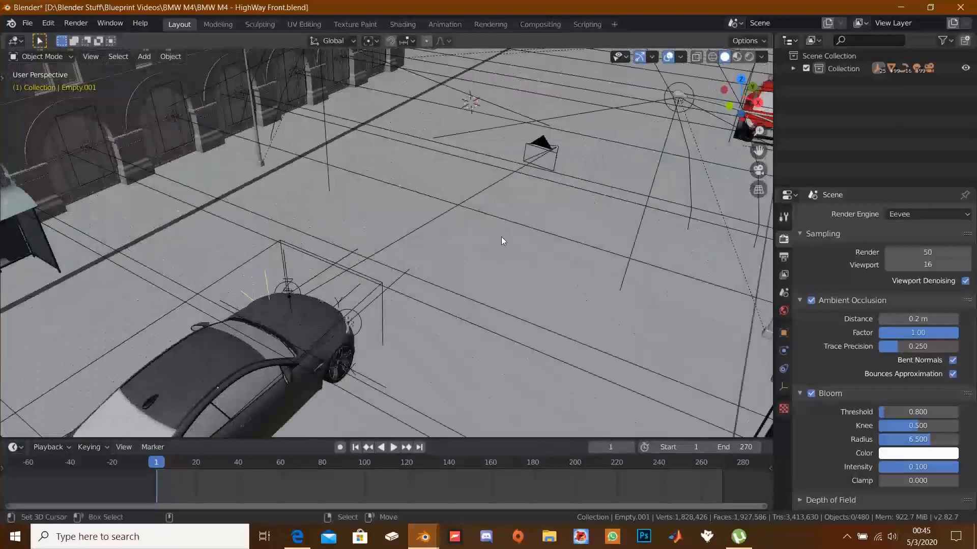
Select the camera and the car's parent Empty.001 in turn to compare their keyframes on the timeline
left_click(540, 145)
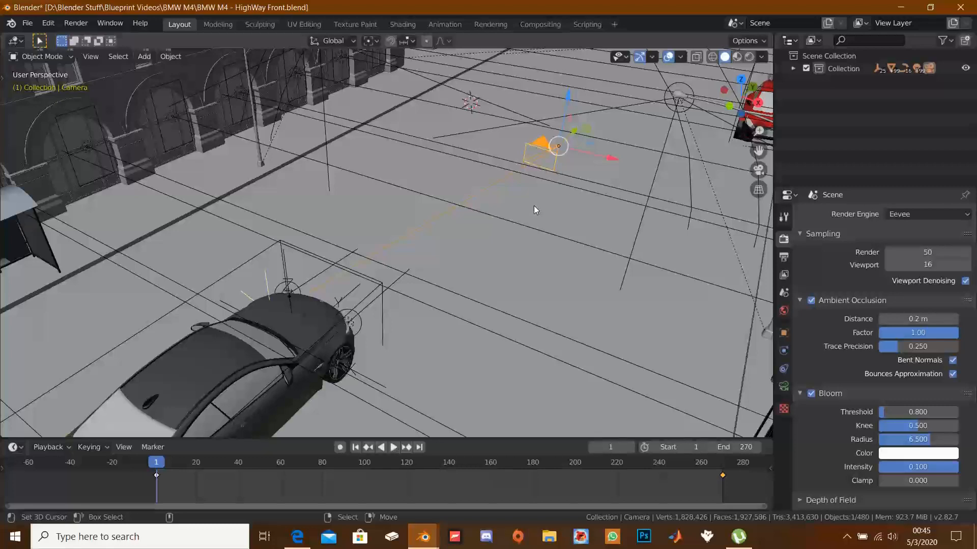
scroll(534, 206, "down", 3)
middle_click_drag(536, 209, 435, 267)
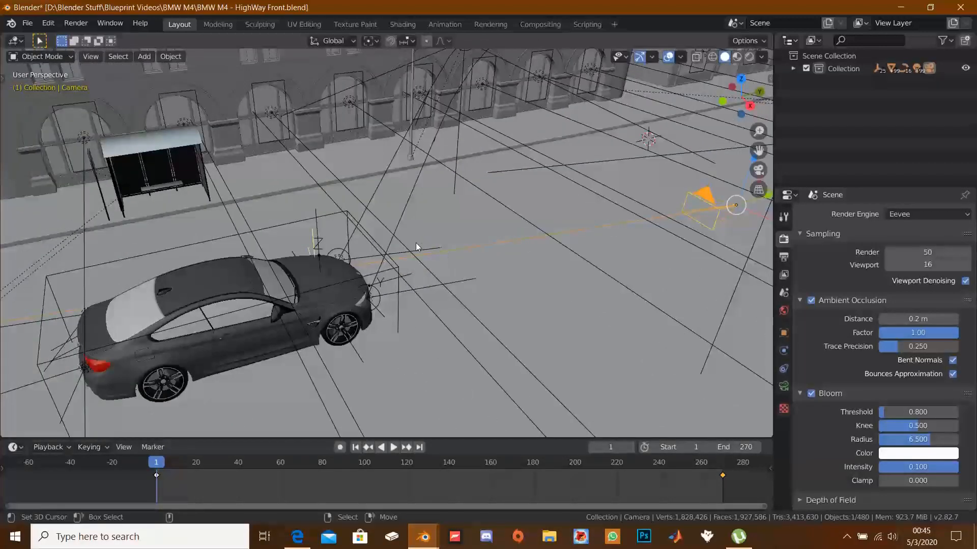
left_click(299, 221)
middle_click_drag(420, 248, 535, 223)
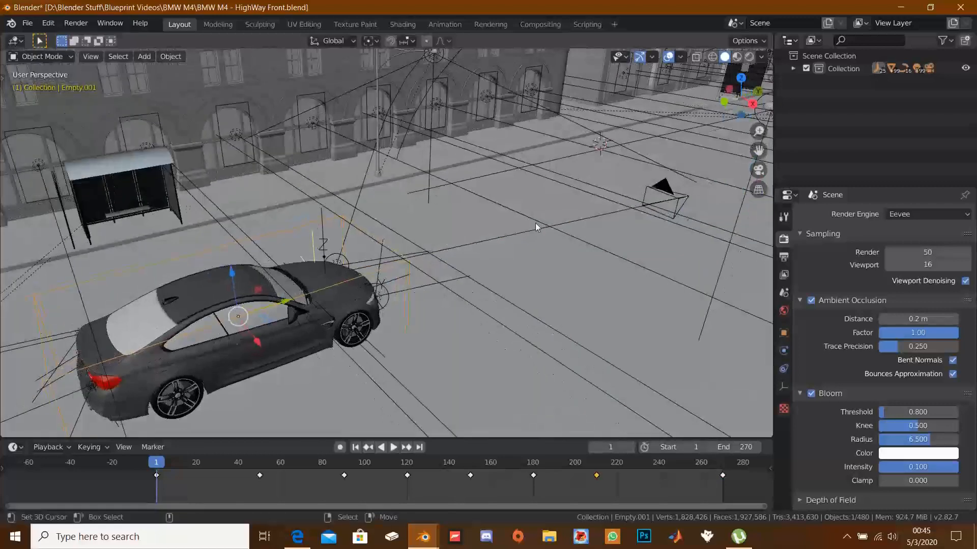
left_click(670, 197)
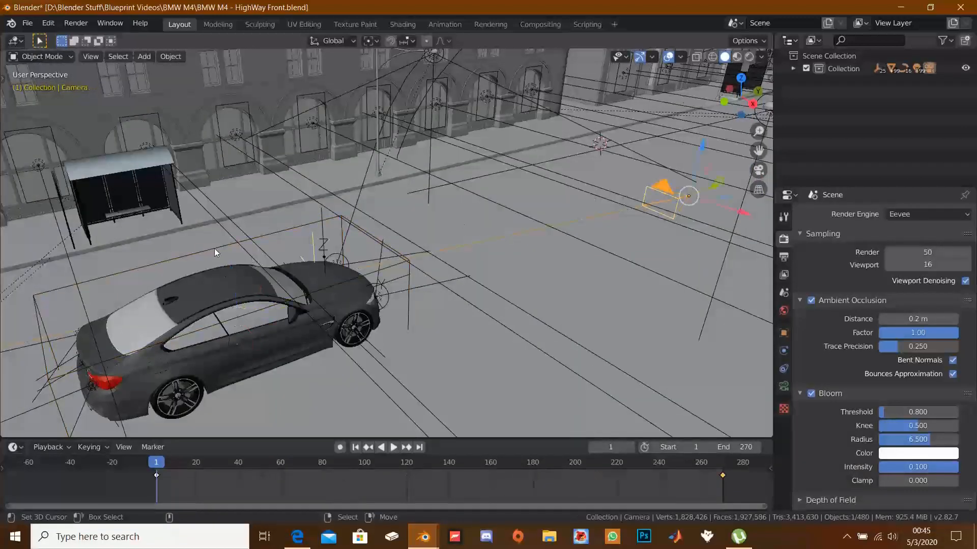
Try to move the BMW M4 by its parent Empty.001
left_click(289, 260)
key("g")
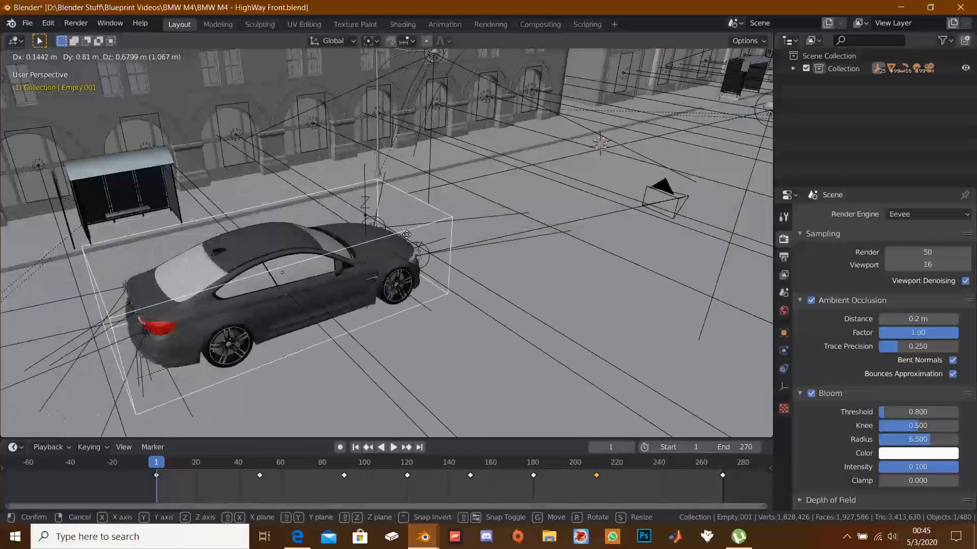
right_click(395, 264)
middle_click_drag(420, 269, 374, 280)
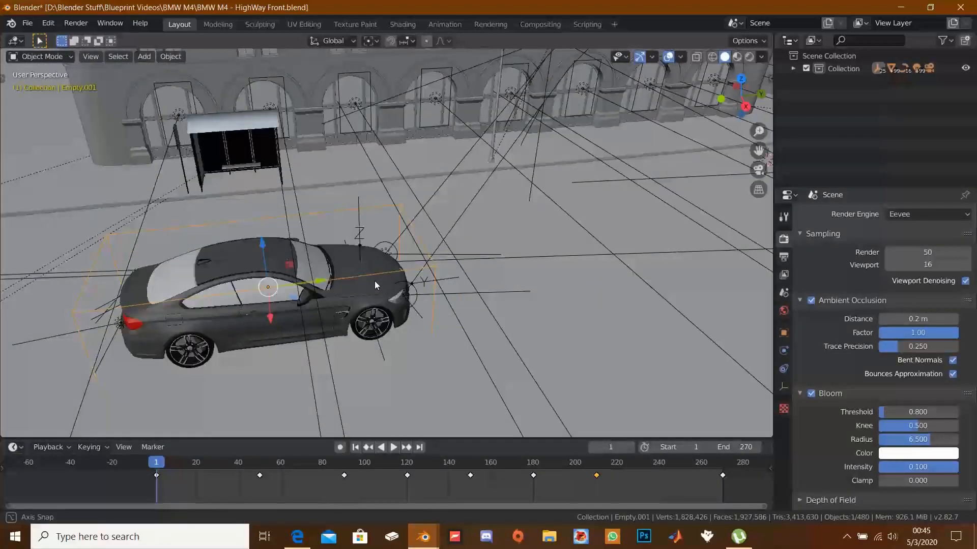
middle_click_drag(369, 279, 416, 277)
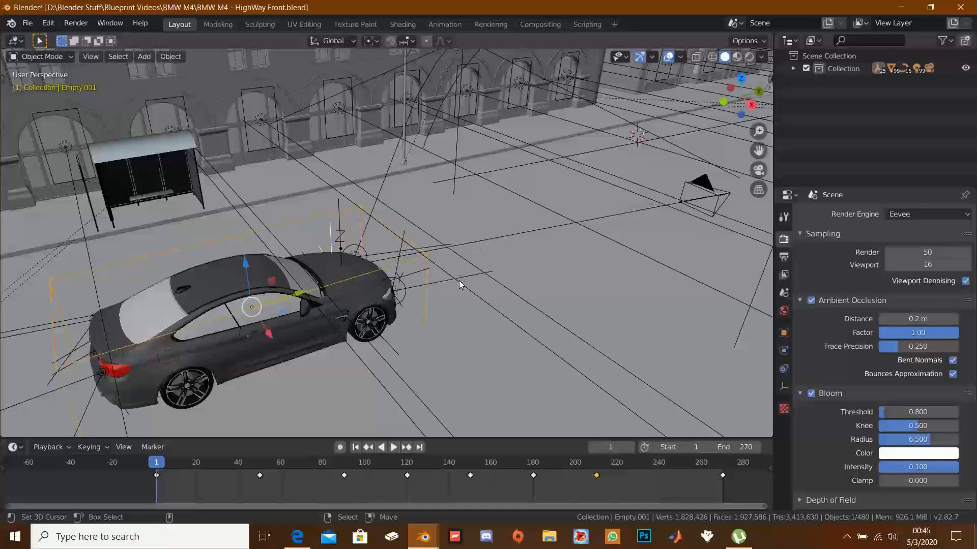
middle_click_drag(459, 279, 415, 294)
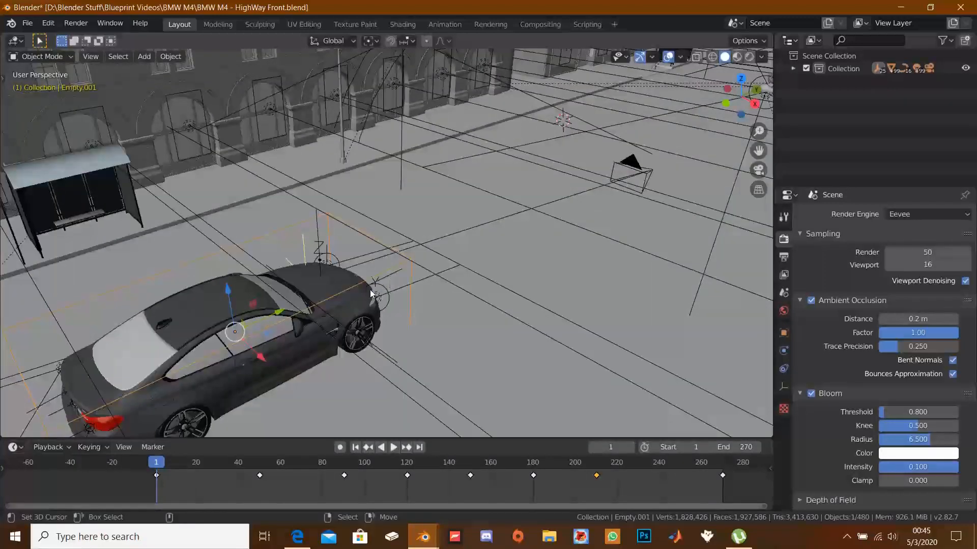
Select the camera and play the animation from outside the camera view to watch it travel ahead of the BMW M4
left_click(631, 162)
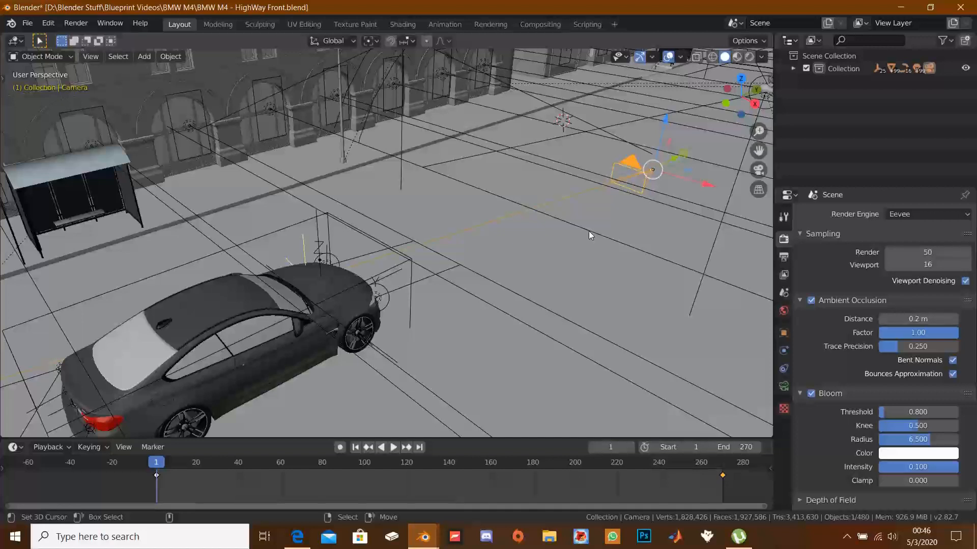
middle_click_drag(588, 230, 515, 251)
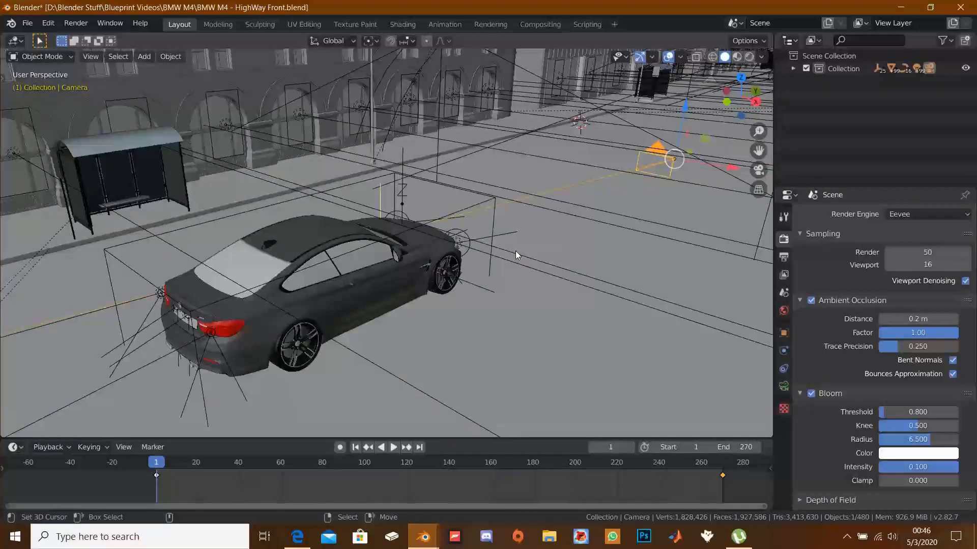
middle_click_drag(514, 252, 524, 225)
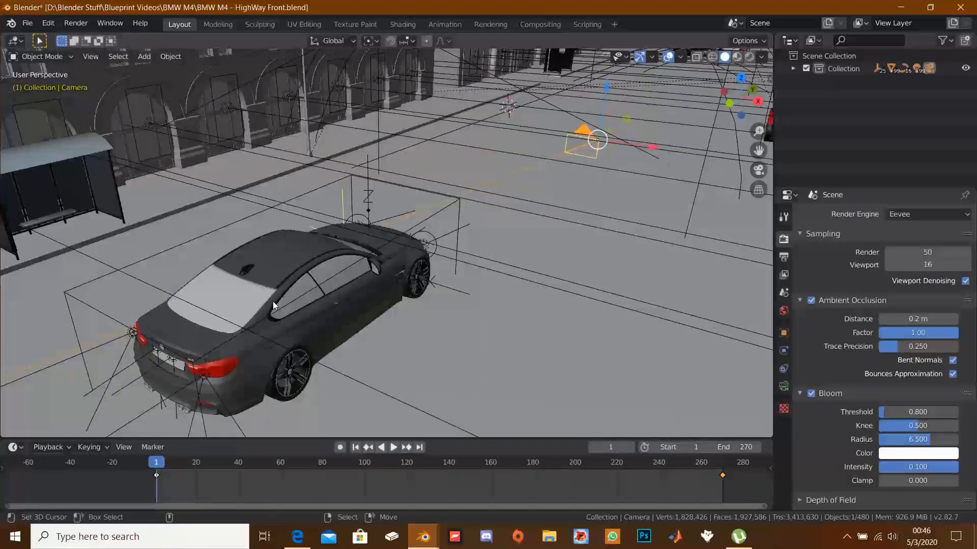
key("space")
middle_click_drag(394, 243, 463, 258)
key("space")
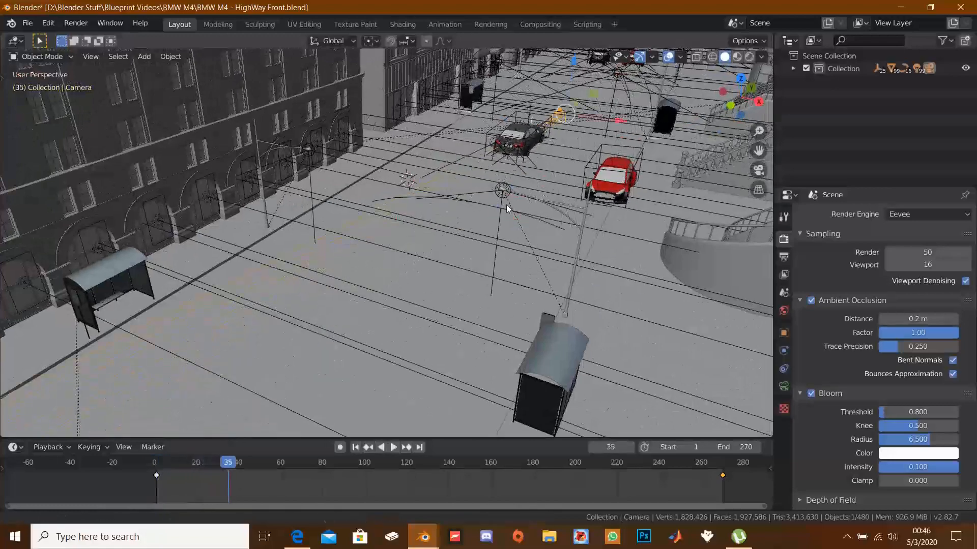
middle_click_drag(506, 204, 416, 498)
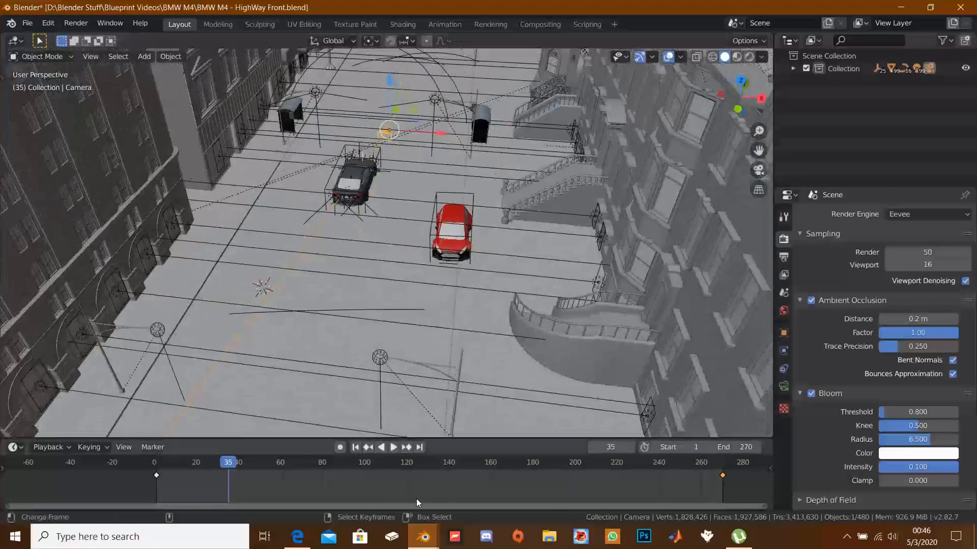
Return to the first frame and play the highway front animation through the camera
left_click(355, 447)
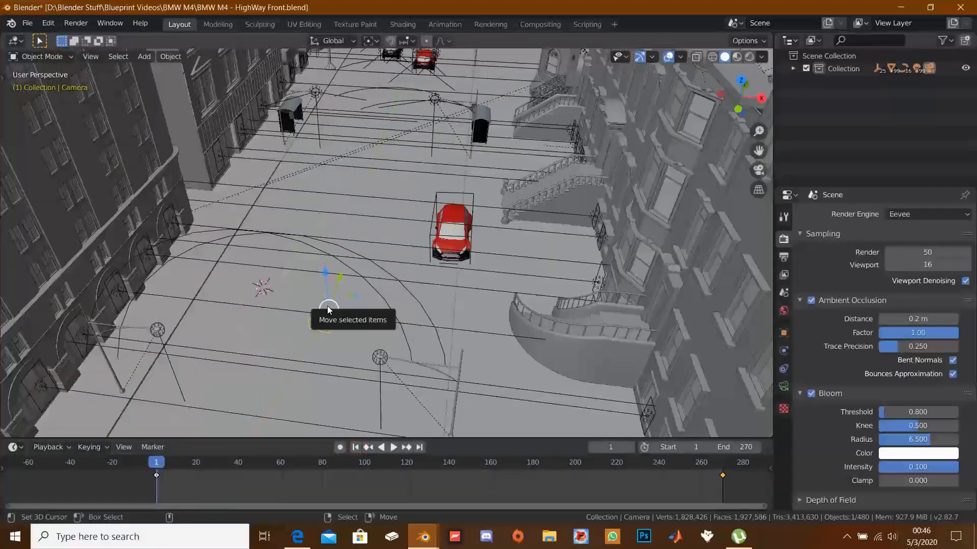
key("KP_0")
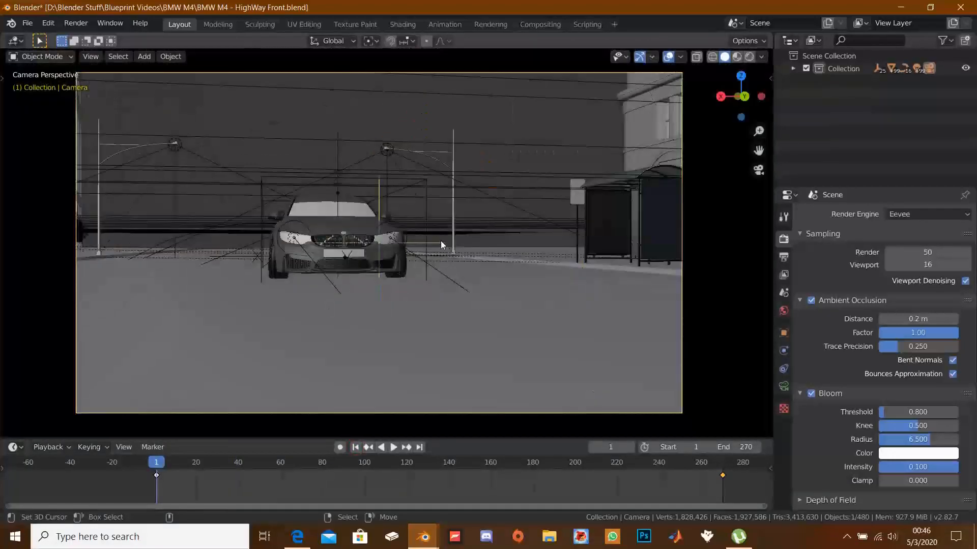
key("space")
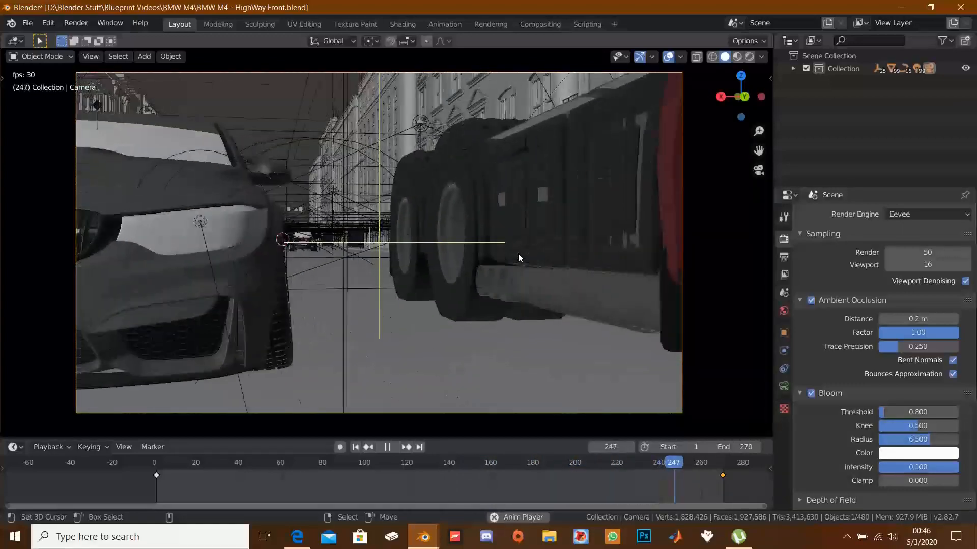
middle_click_drag(383, 273, 377, 312)
key("space")
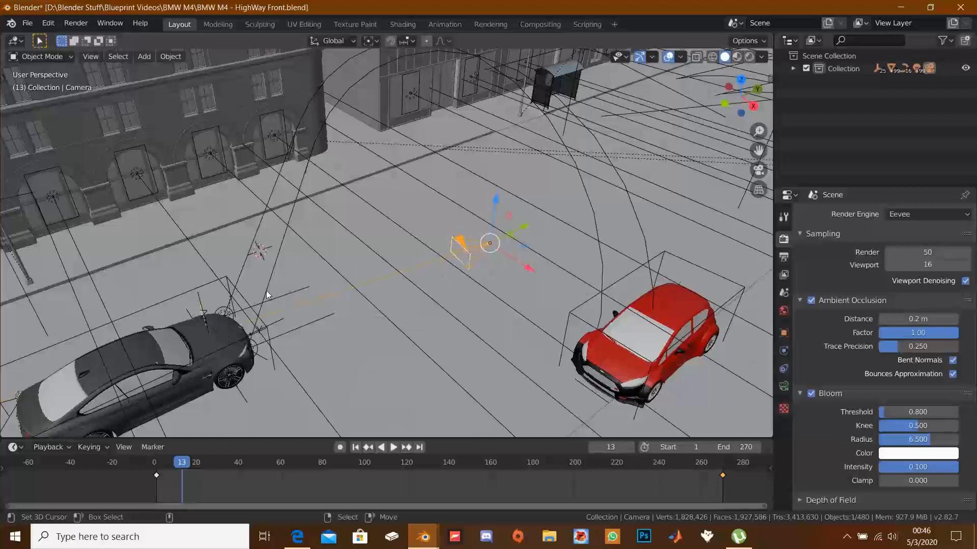
Examine the camera's position relative to the BMW M4 and the red car at frame 13
middle_click_drag(267, 295, 385, 277, "shift")
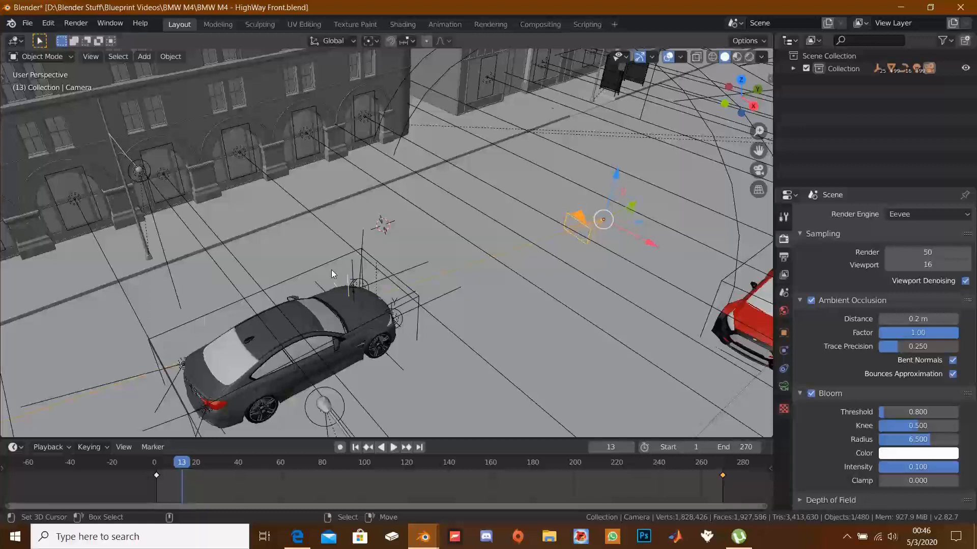
middle_click_drag(331, 269, 366, 264)
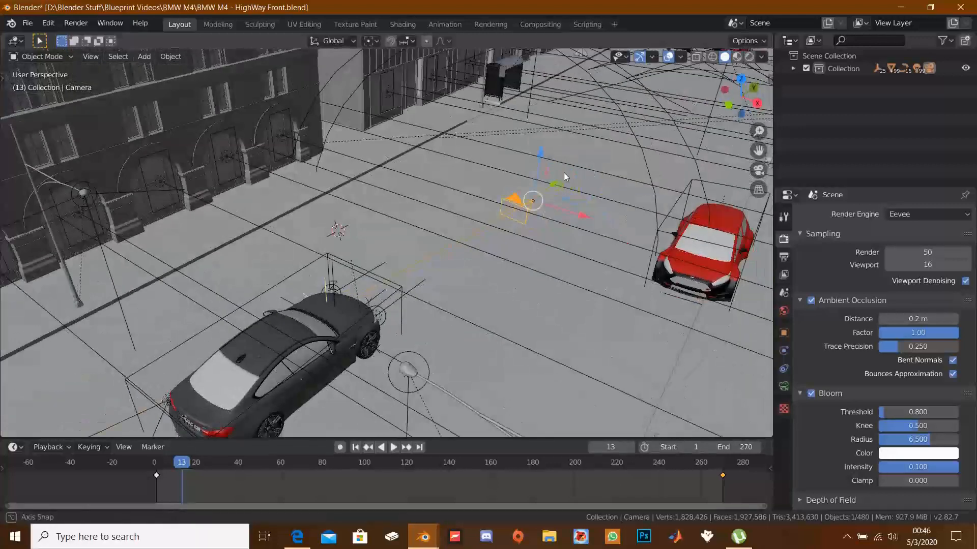
middle_click_drag(540, 238, 523, 248)
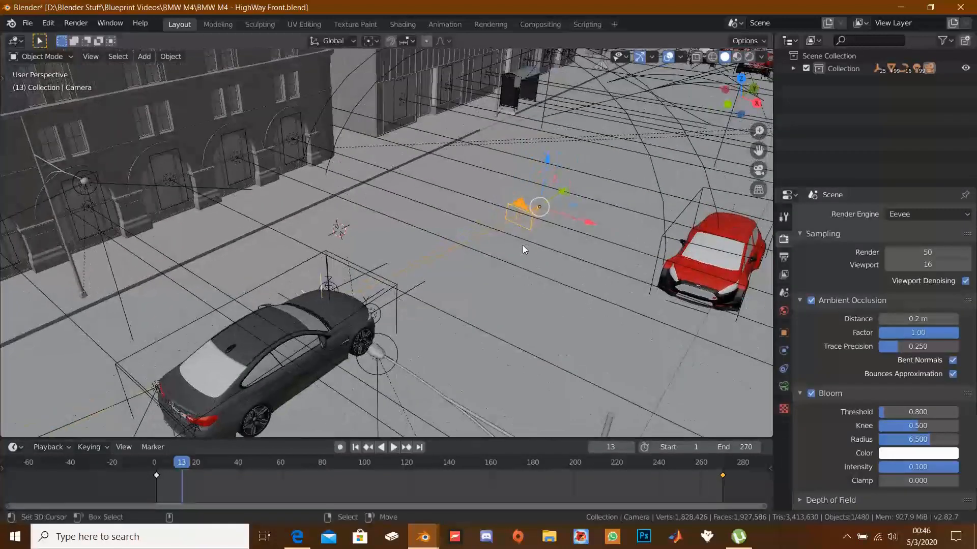
middle_click_drag(471, 271, 457, 237)
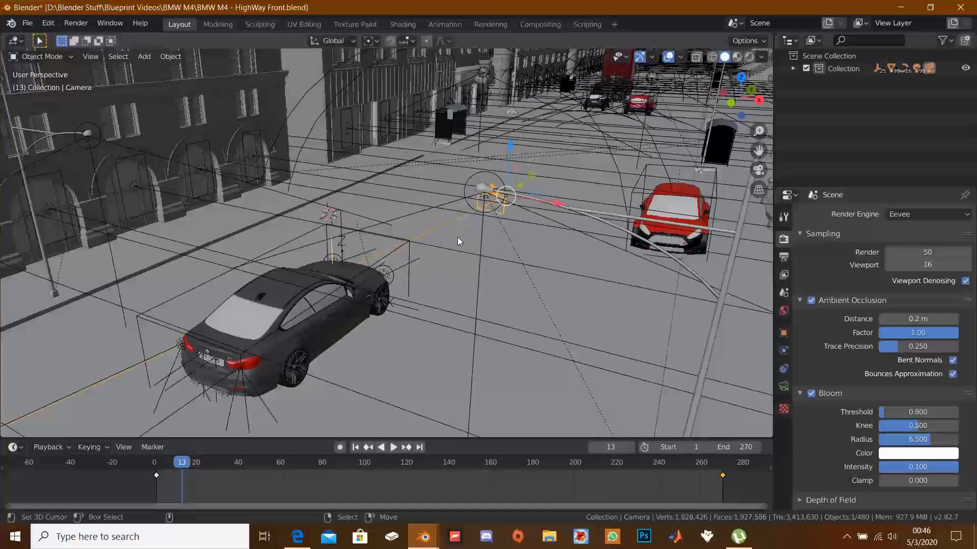
middle_click_drag(457, 237, 450, 271)
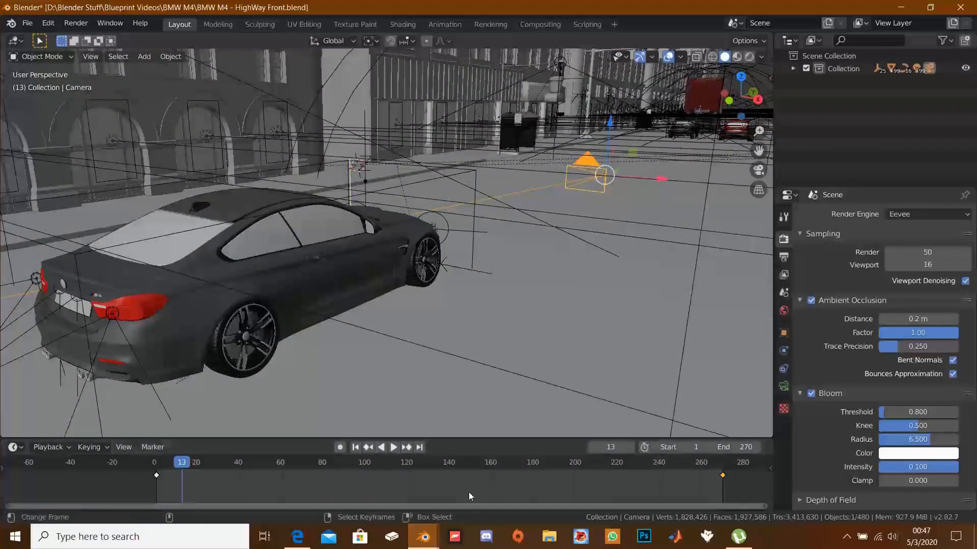
Switch to the file BMW M4 - HighWay Random - 1.blend and inspect the camera placement behind the BMW M4
mouse_move(424, 537)
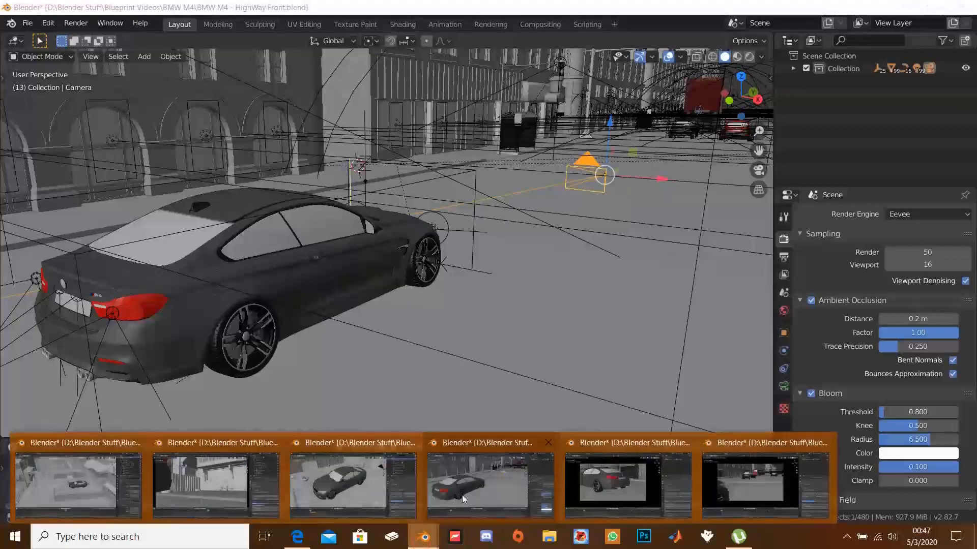
left_click(609, 480)
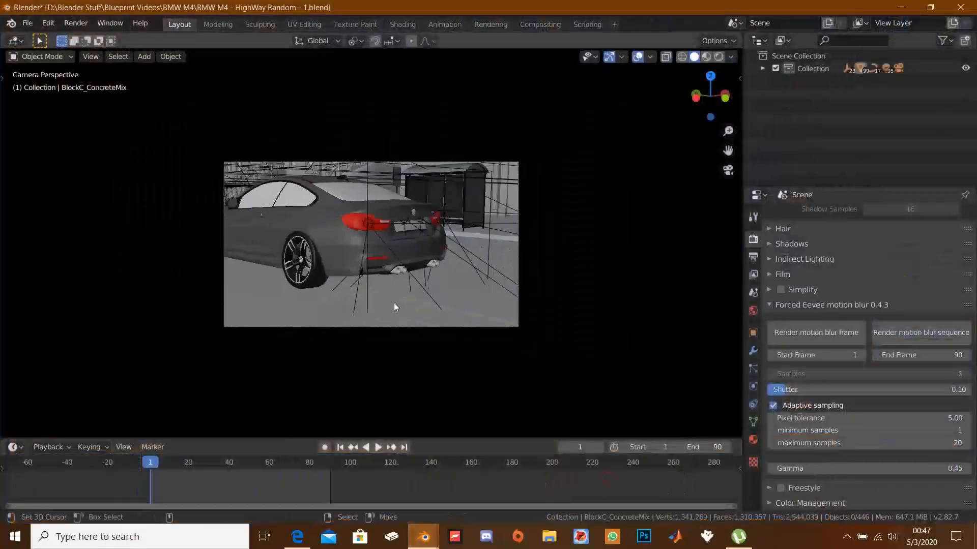
middle_click_drag(394, 303, 412, 313)
scroll(412, 315, "down", 2)
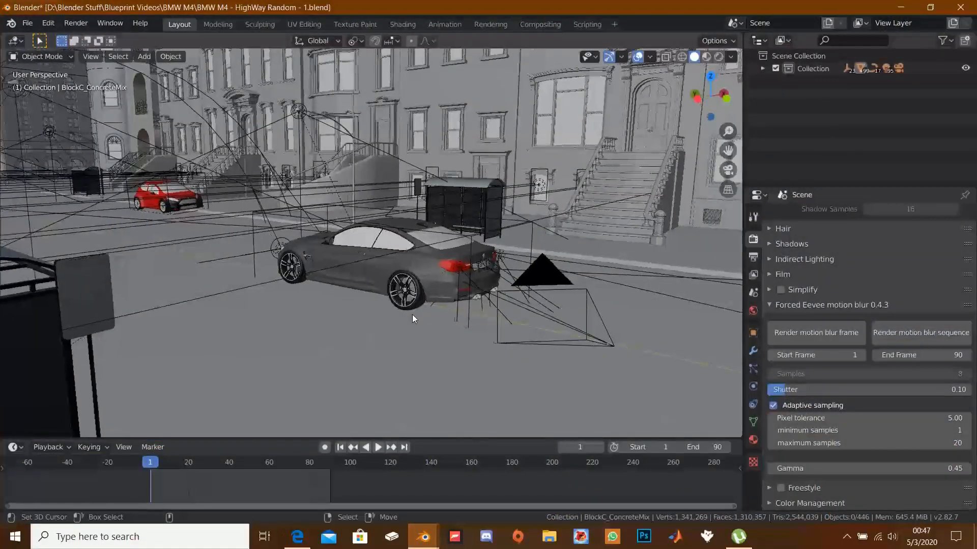
key("KP_0")
scroll(412, 314, "up", 3)
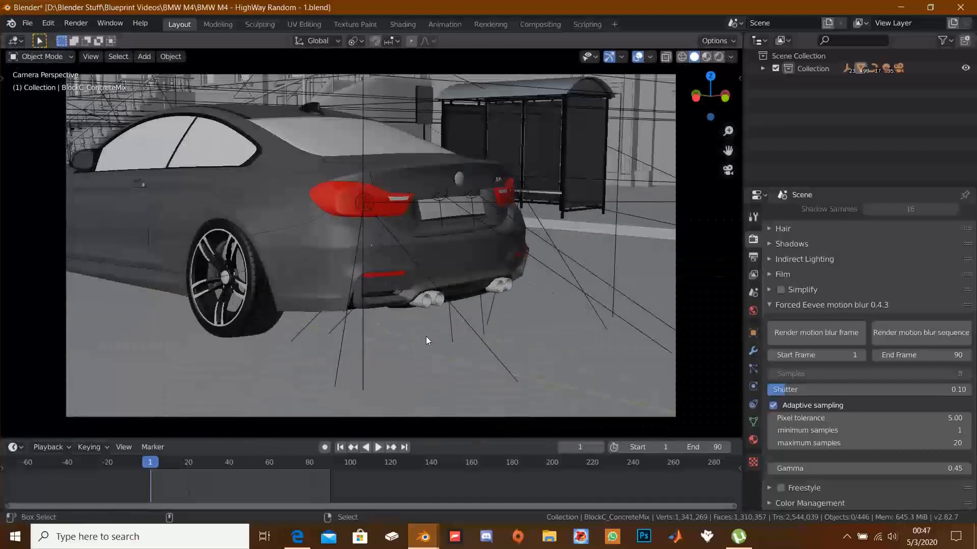
Play the animation through the camera to watch the shot along the side of the BMW M4
key("space")
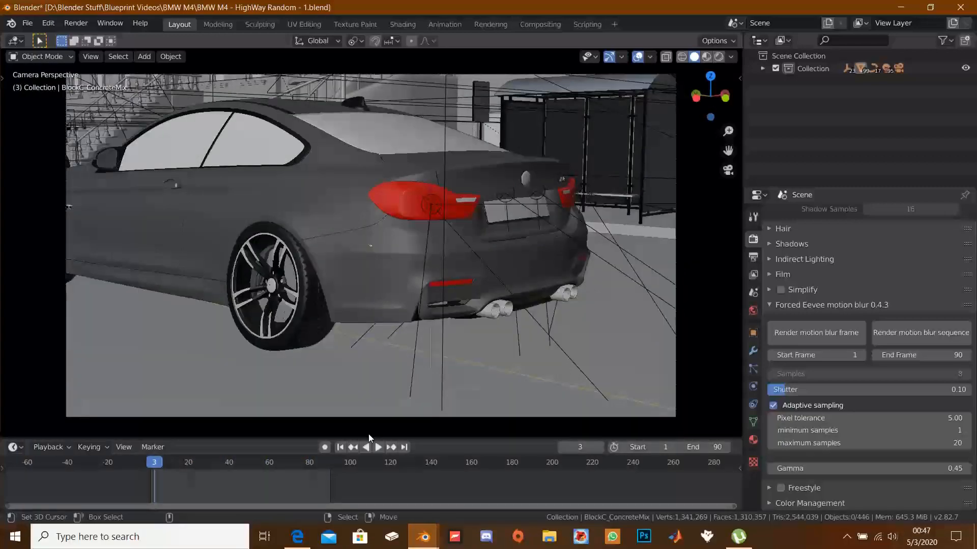
key("space")
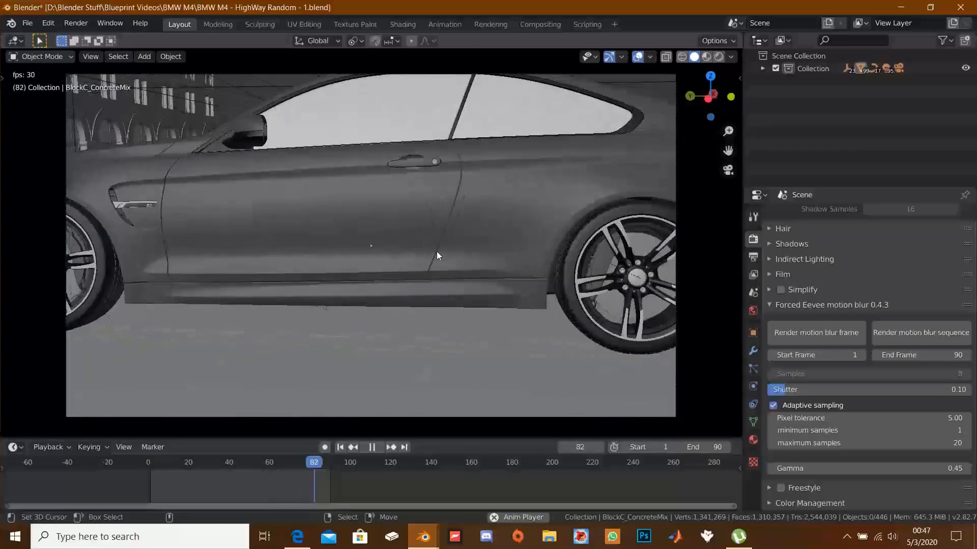
key("space")
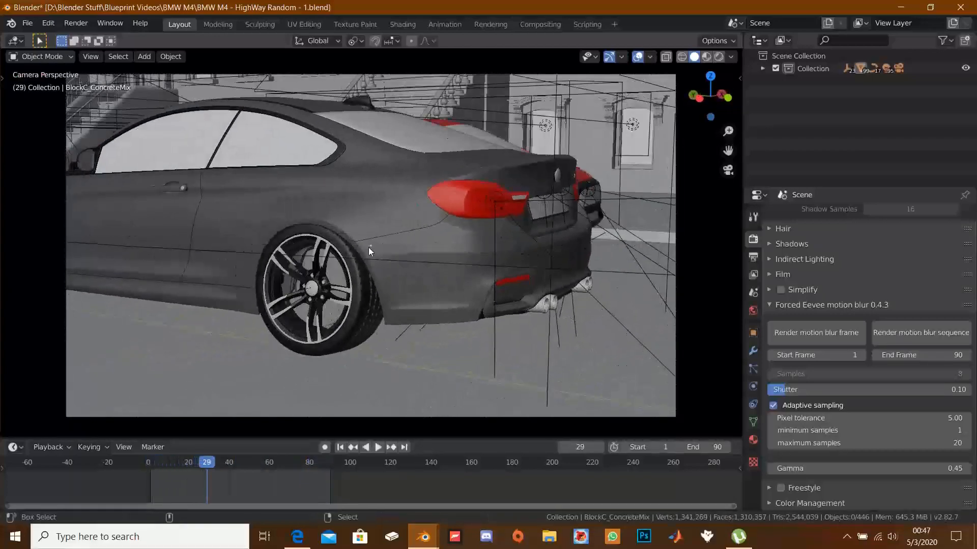
Try to rotate the BMW M4's body around the global Y axis at frame 29
left_click(399, 239)
key("r")
key("y")
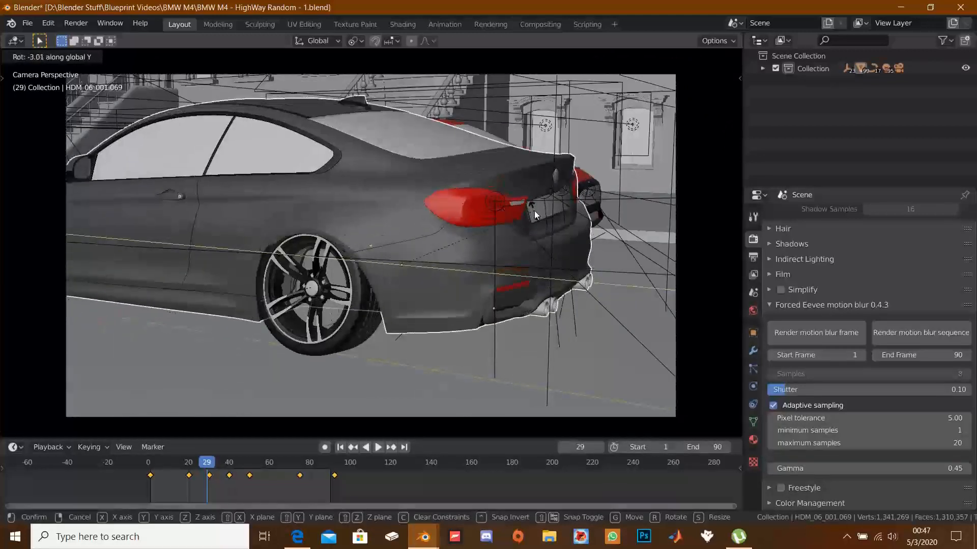
left_click(418, 269)
key("alt+a")
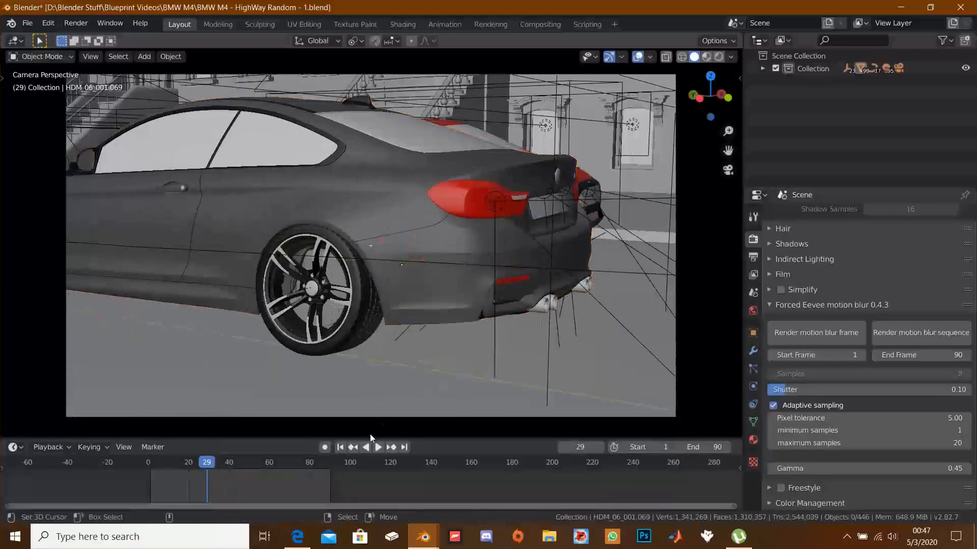
Replay the camera shot from the first frame to review the car body's motion
left_click(342, 449)
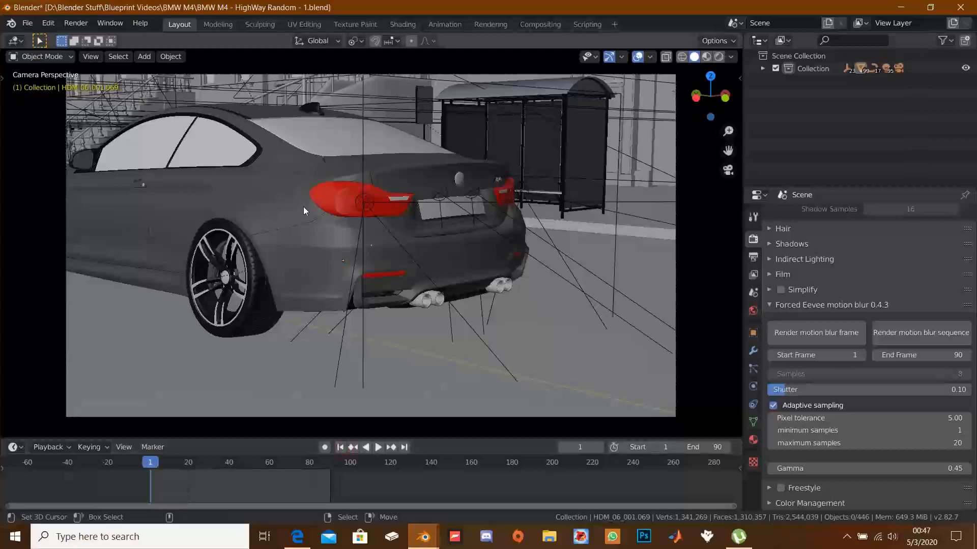
key("space")
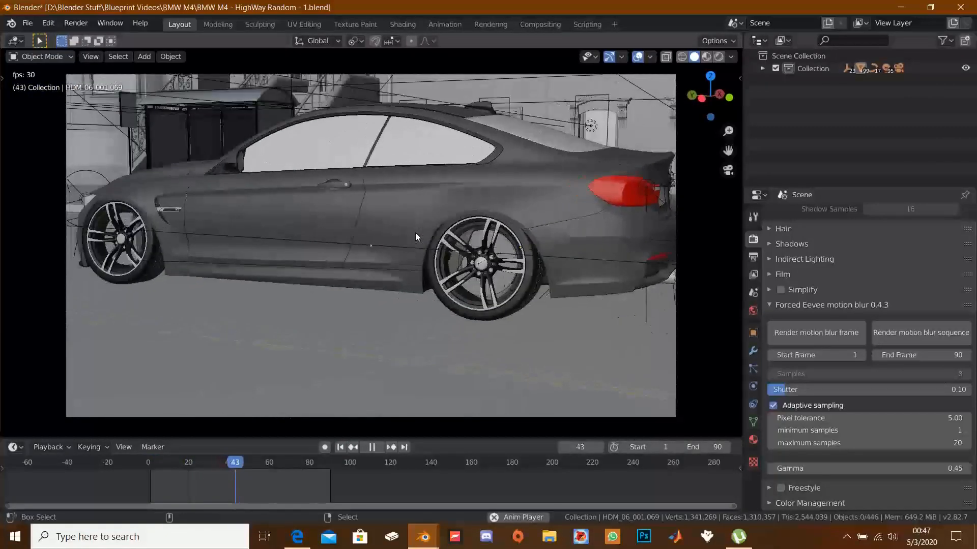
key("space")
Switch to the file BMW M4 - HighWay Back.blend and play its animation through the camera
left_click(436, 543)
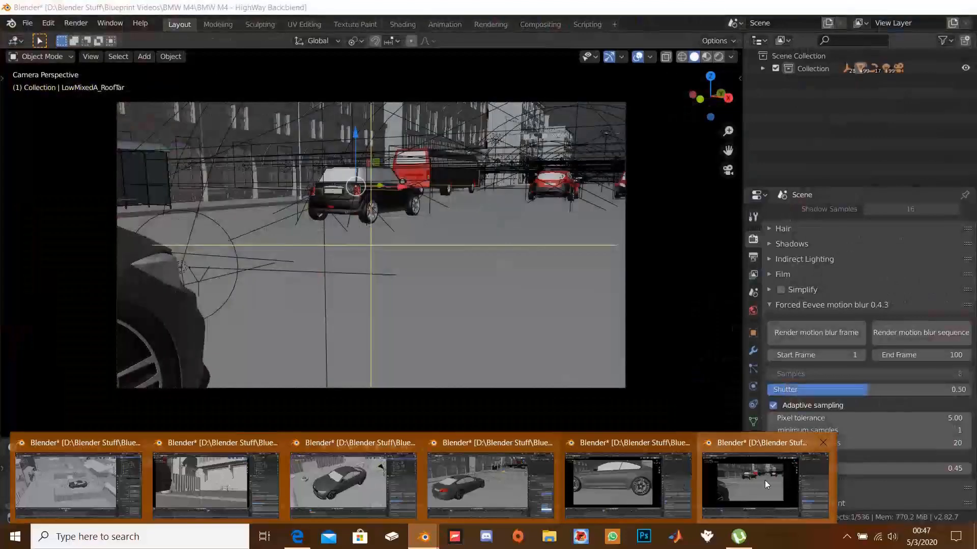
left_click(764, 480)
key("space")
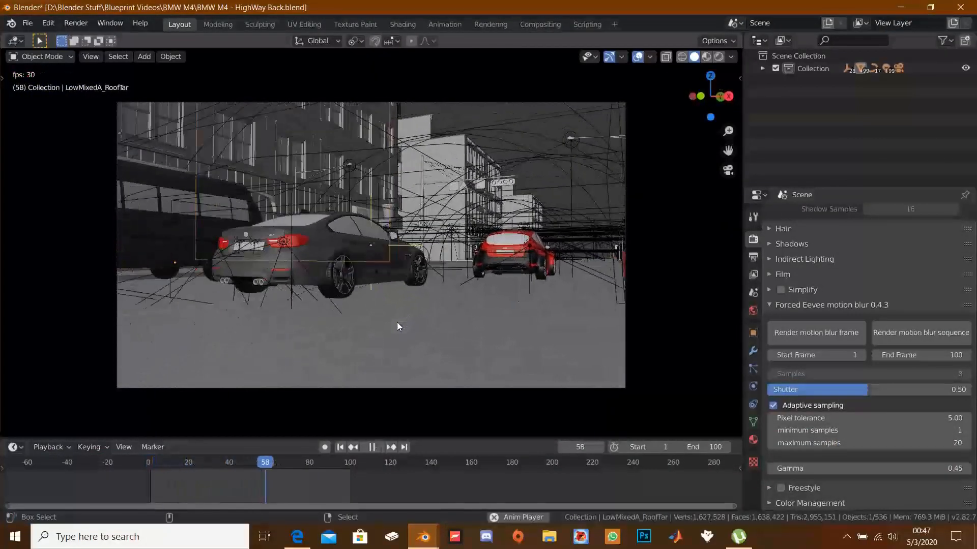
key("space")
Stop the playback, leave the camera view and select the box-shaped empty around the BMW M4's body
middle_click_drag(437, 311, 288, 310)
key("KP_Decimal")
scroll(319, 320, "down", 5)
scroll(288, 310, "up", 4)
middle_click_drag(322, 366, 285, 248, "shift")
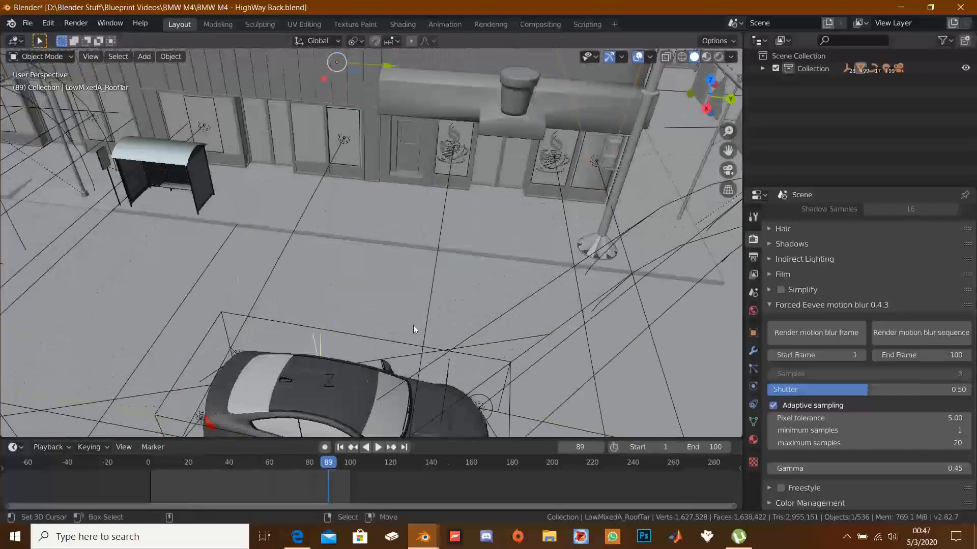
left_click(380, 340)
scroll(380, 339, "down", 4)
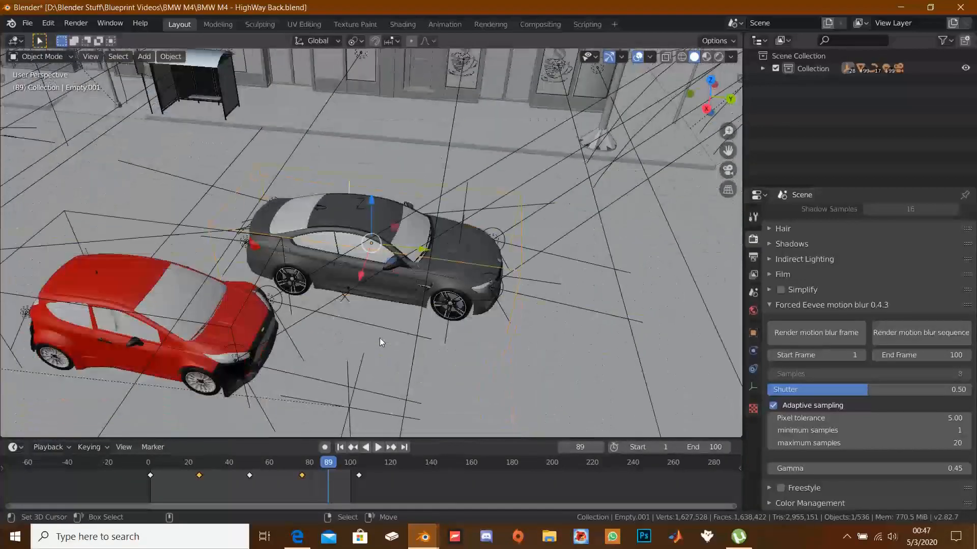
Try to move the BMW M4's body by its parent empty at frame 89
middle_click_drag(379, 339, 328, 309)
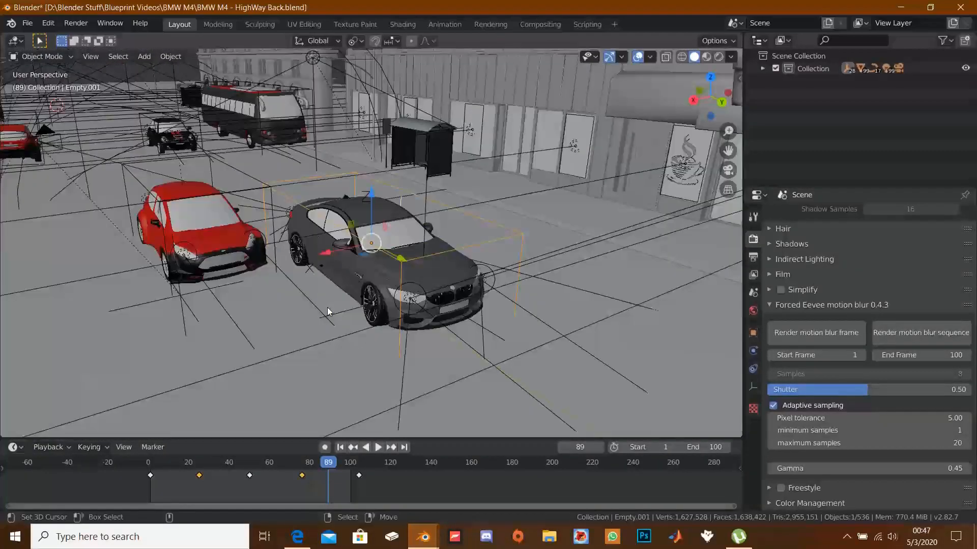
key("g")
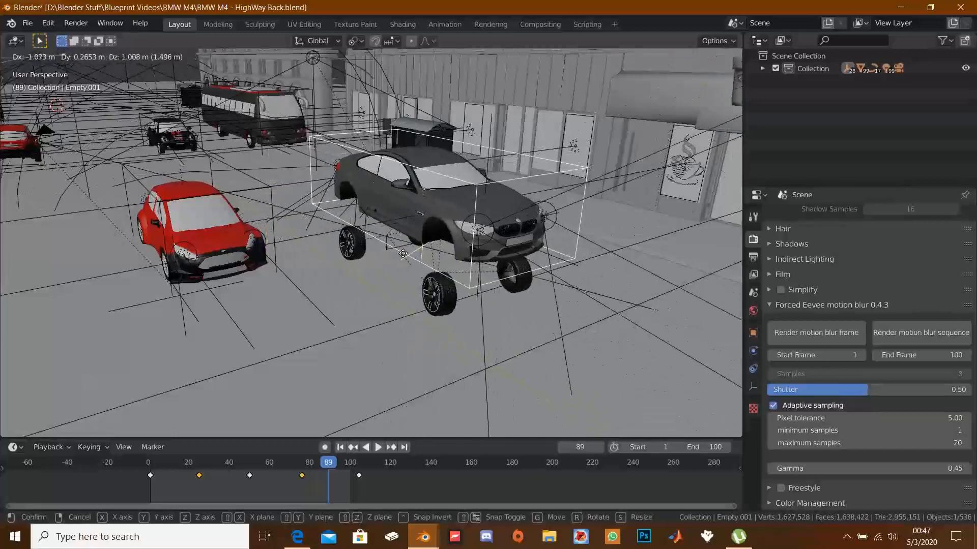
right_click(402, 248)
middle_click_drag(363, 272, 328, 286)
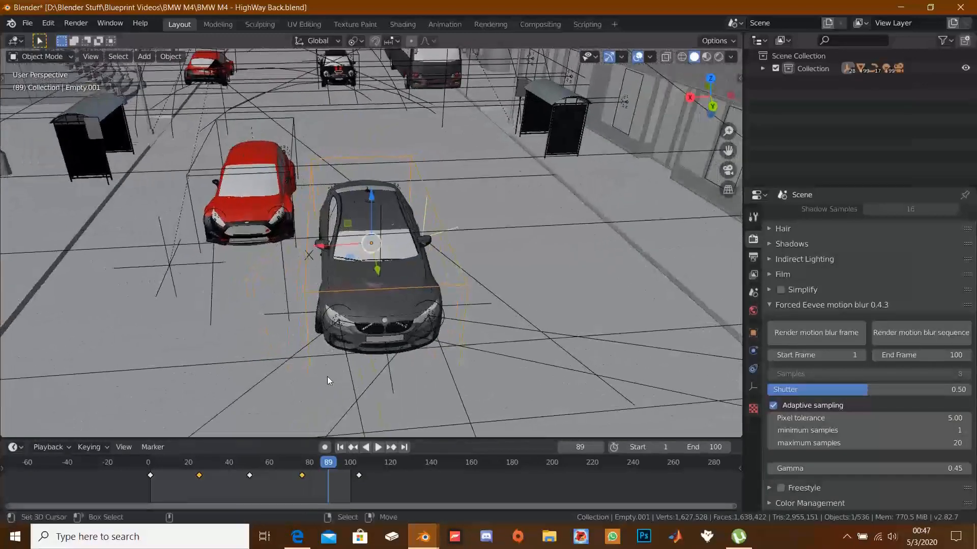
Return to frame 1 and try to move the body empty away from the wheels
key("shift+Left")
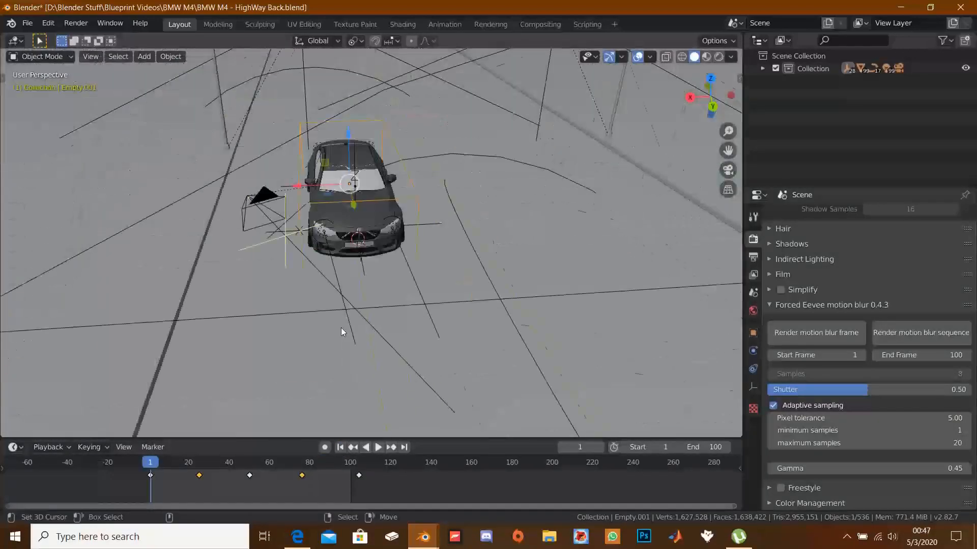
key("g")
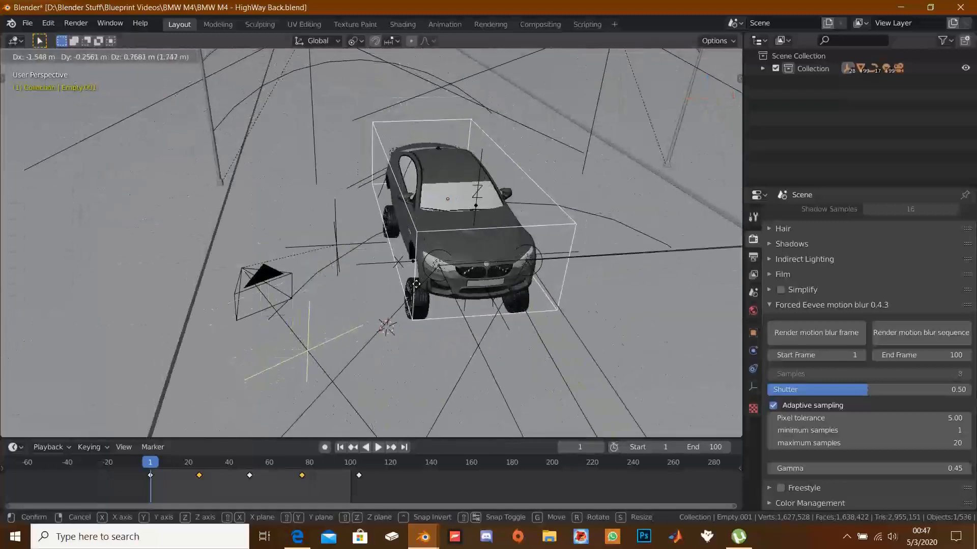
left_click(408, 291)
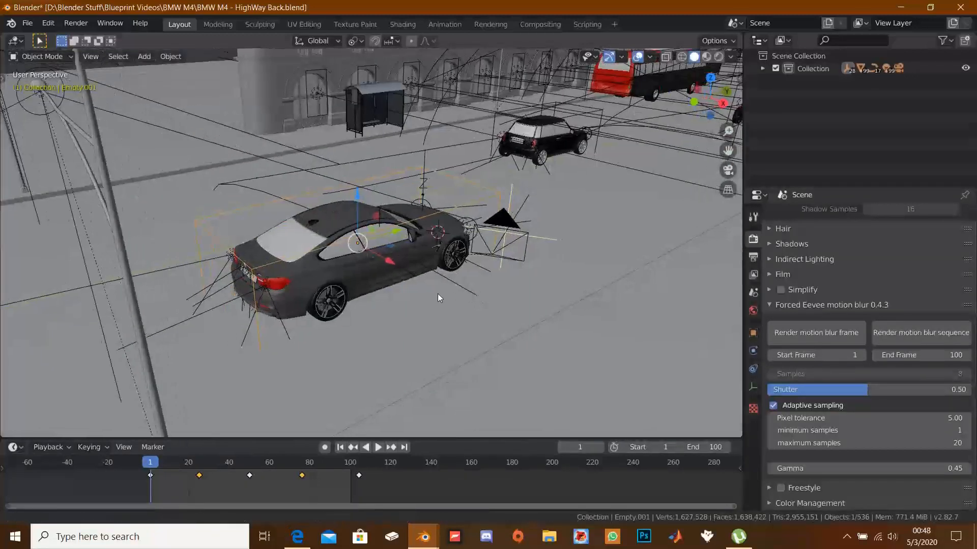
Inspect the camera beside the BMW M4's front wheel and play the shot through it from frame 1
middle_click_drag(438, 294, 371, 309, "shift")
scroll(442, 252, "up", 2)
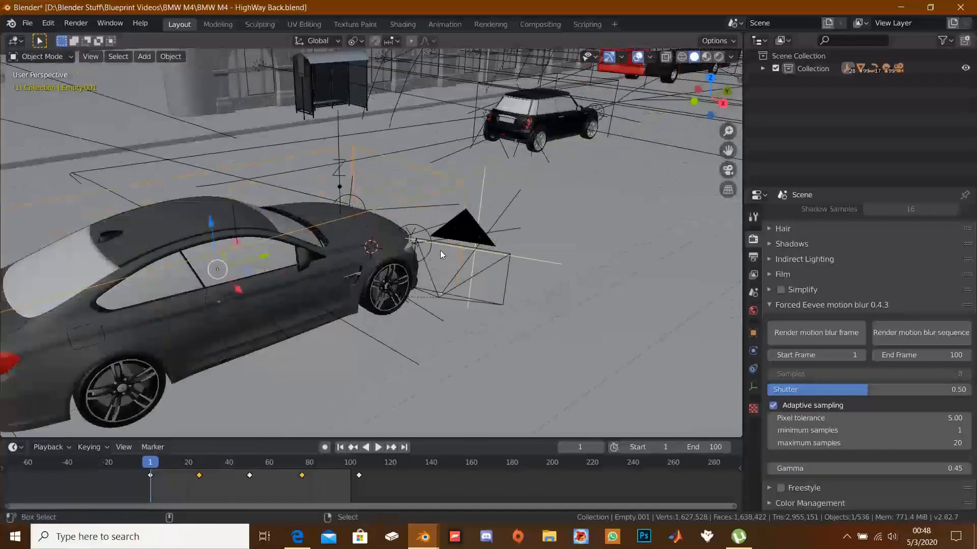
middle_click_drag(442, 251, 393, 262, "shift")
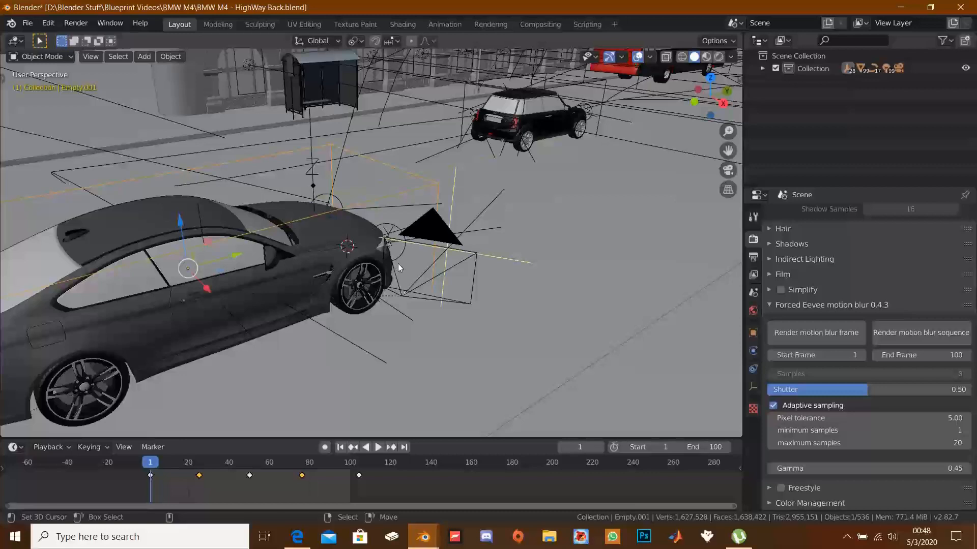
key("KP_0")
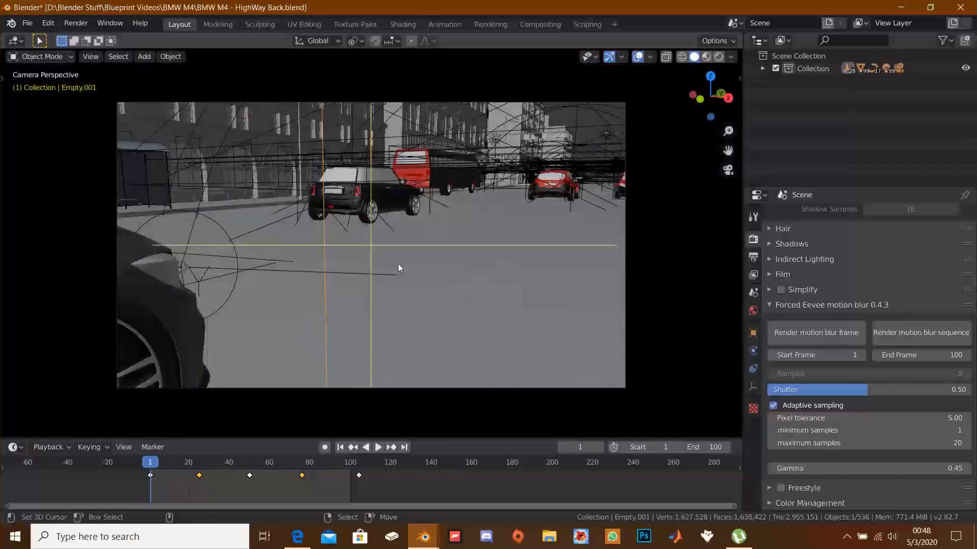
key("space")
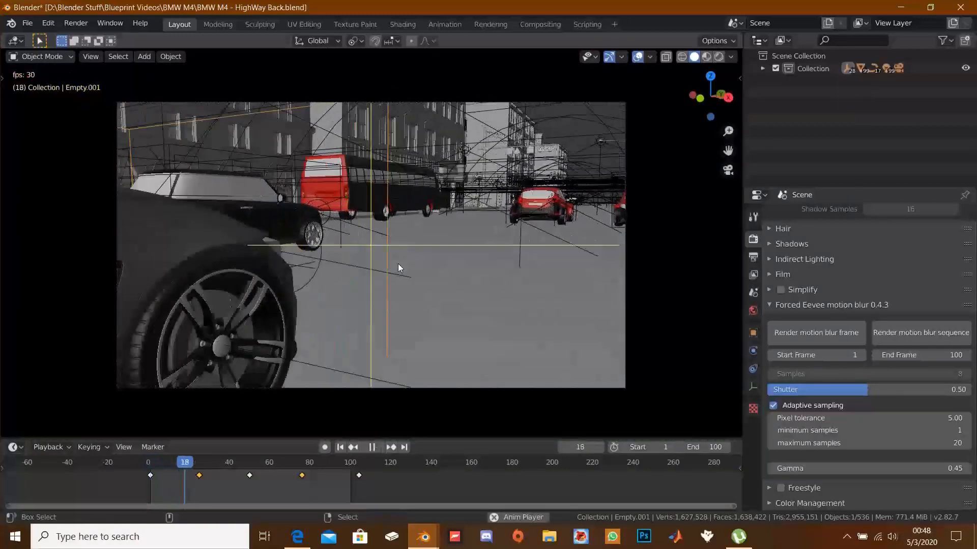
key("space")
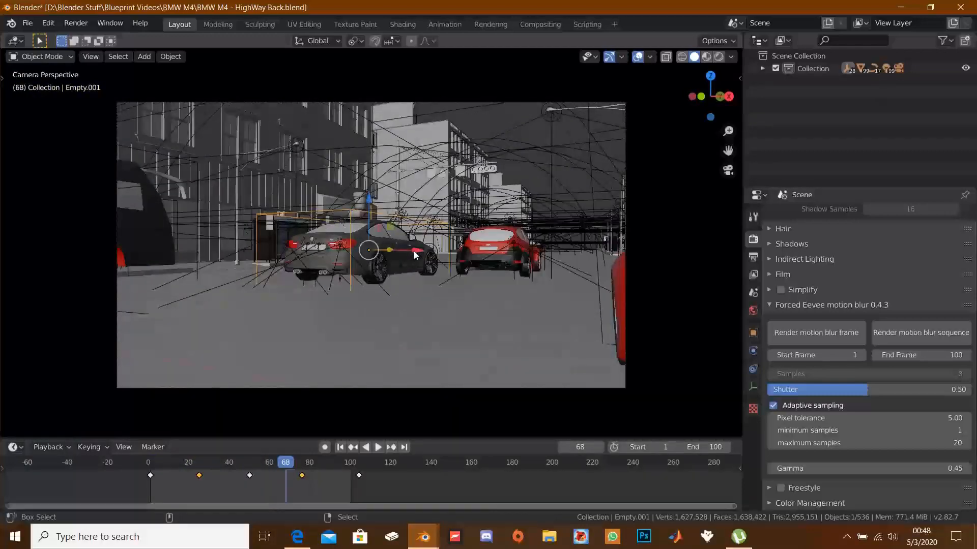
Select the camera beside the red car at frame 68 outside the camera view, and clear the selection
middle_click_drag(398, 267, 392, 308)
scroll(304, 297, "down", 8)
middle_click_drag(306, 300, 356, 294)
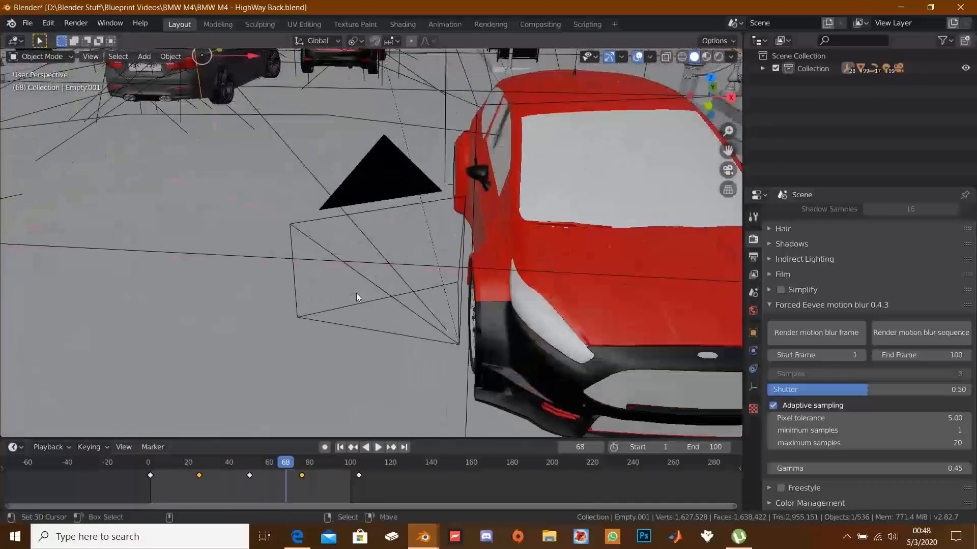
scroll(357, 294, "up", 1)
left_click(416, 141)
middle_click_drag(402, 167, 398, 226)
scroll(398, 227, "down", 1)
key("a")
key("a")
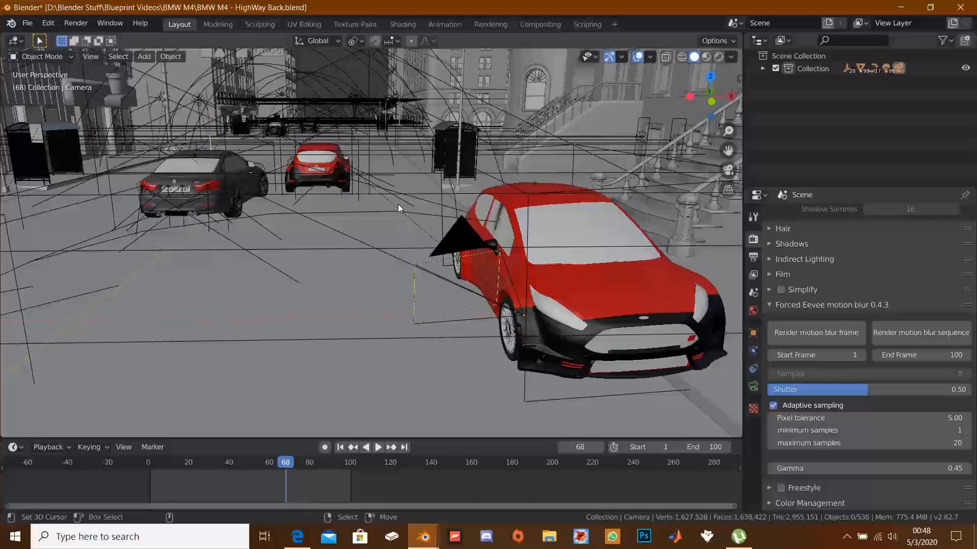
Examine the camera's placement on the street relative to the red car and the BMW M4 ahead
scroll(407, 223, "down", 2)
scroll(441, 296, "up", 2)
middle_click_drag(408, 310, 377, 304)
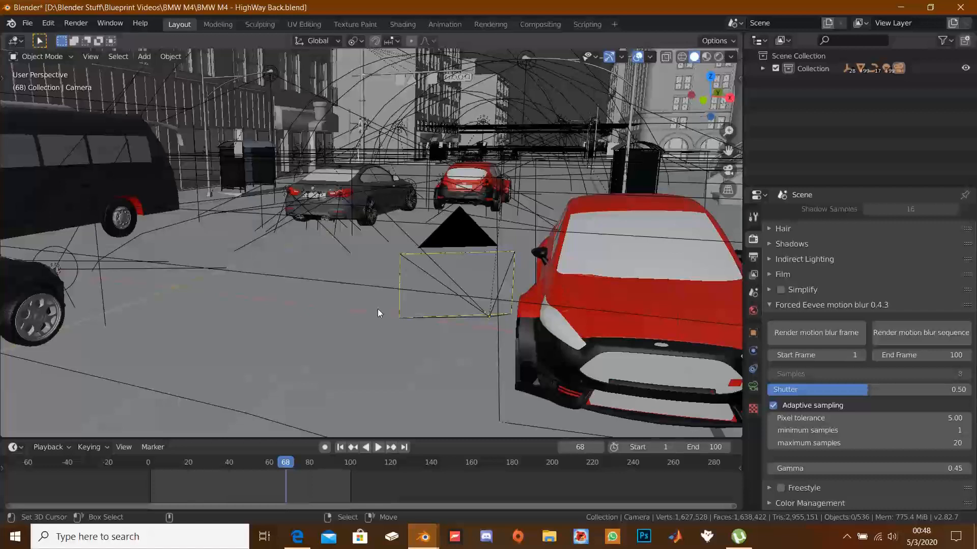
mouse_move(377, 309)
middle_mouse_down()
mouse_move(363, 307)
mouse_move(371, 306)
middle_mouse_up()
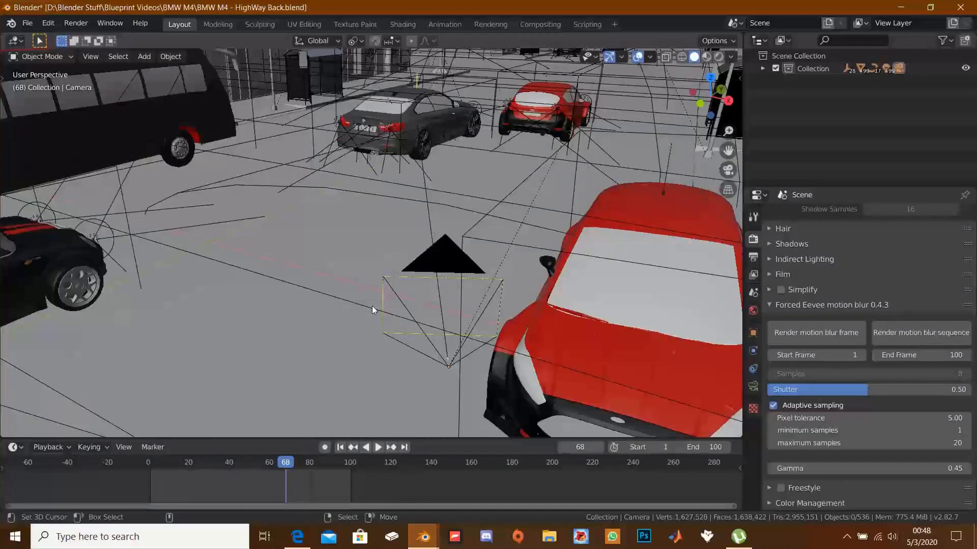
middle_click_drag(371, 306, 355, 291)
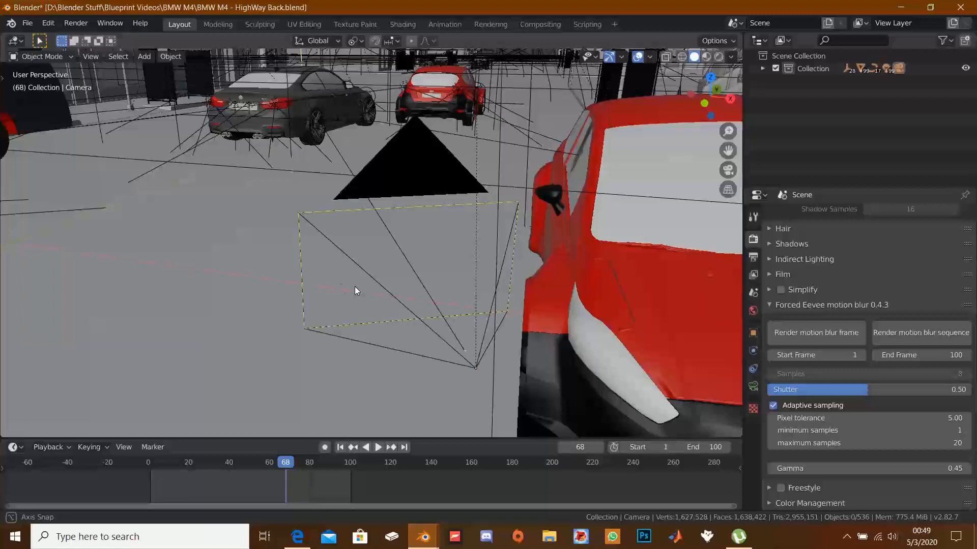
middle_click_drag(334, 303, 358, 300)
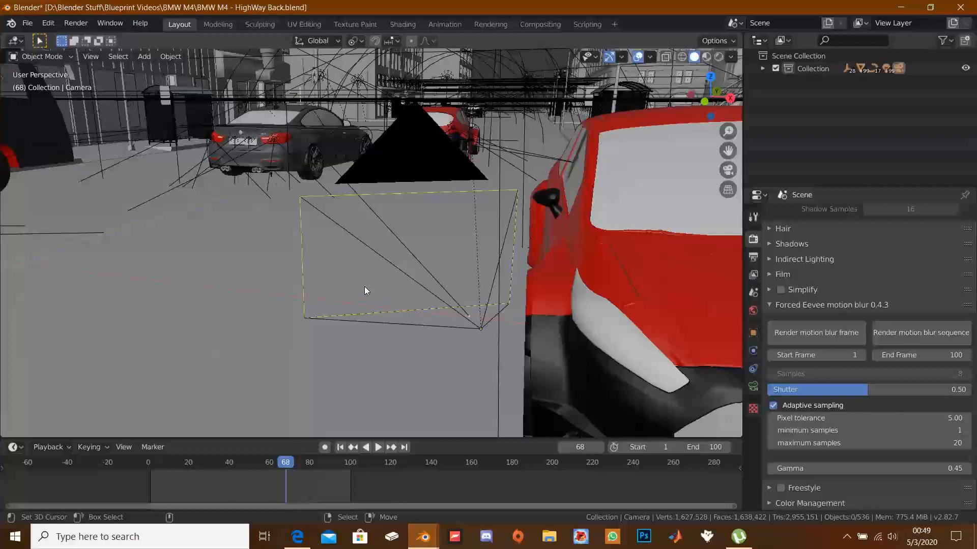
middle_click_drag(372, 274, 347, 276)
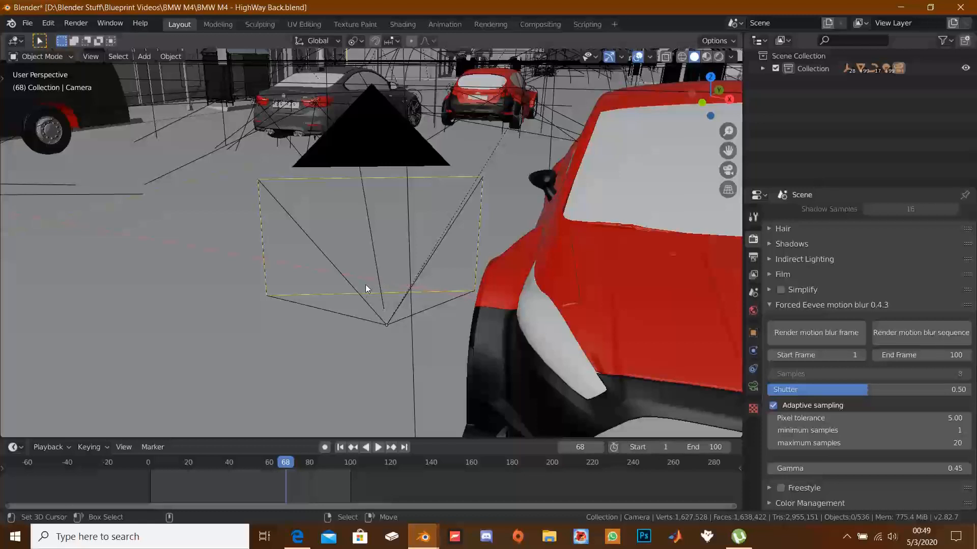
middle_click_drag(365, 285, 327, 299)
scroll(350, 300, "up", 3)
scroll(350, 307, "down", 3)
scroll(345, 314, "up", 3)
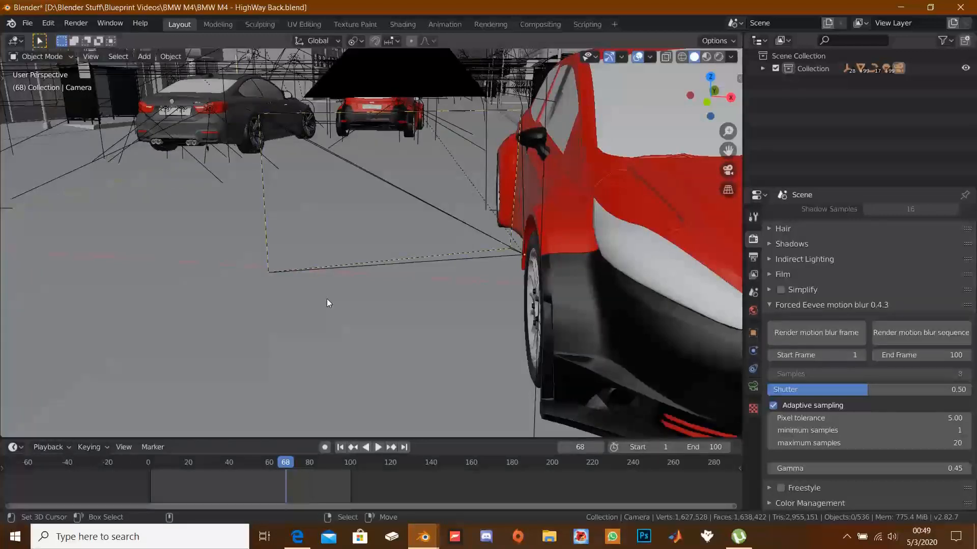
middle_click_drag(370, 269, 389, 270)
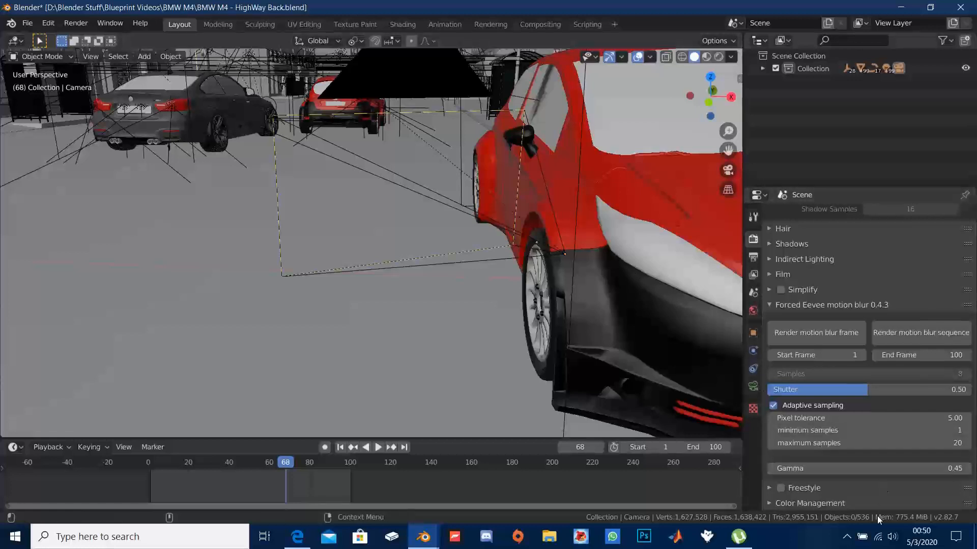
left_click(847, 538)
left_click(860, 467)
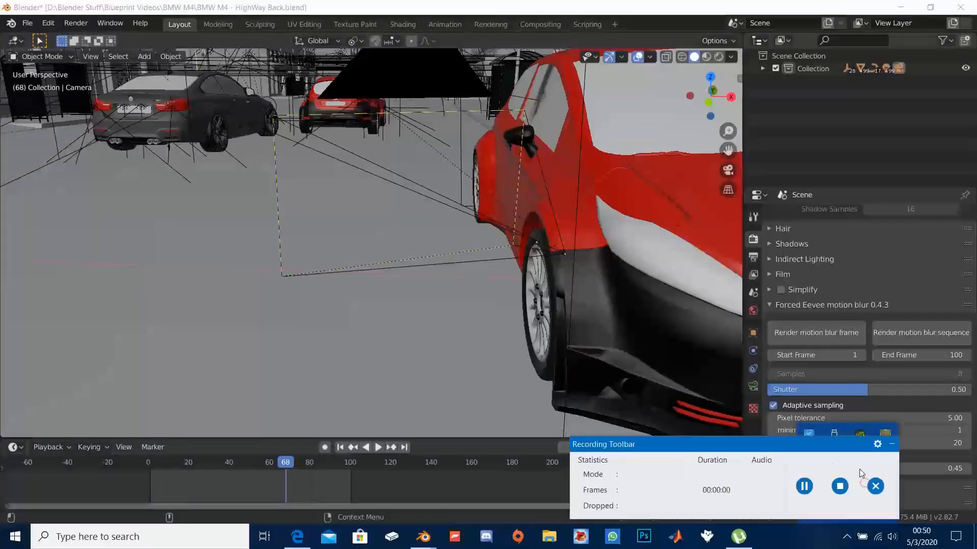